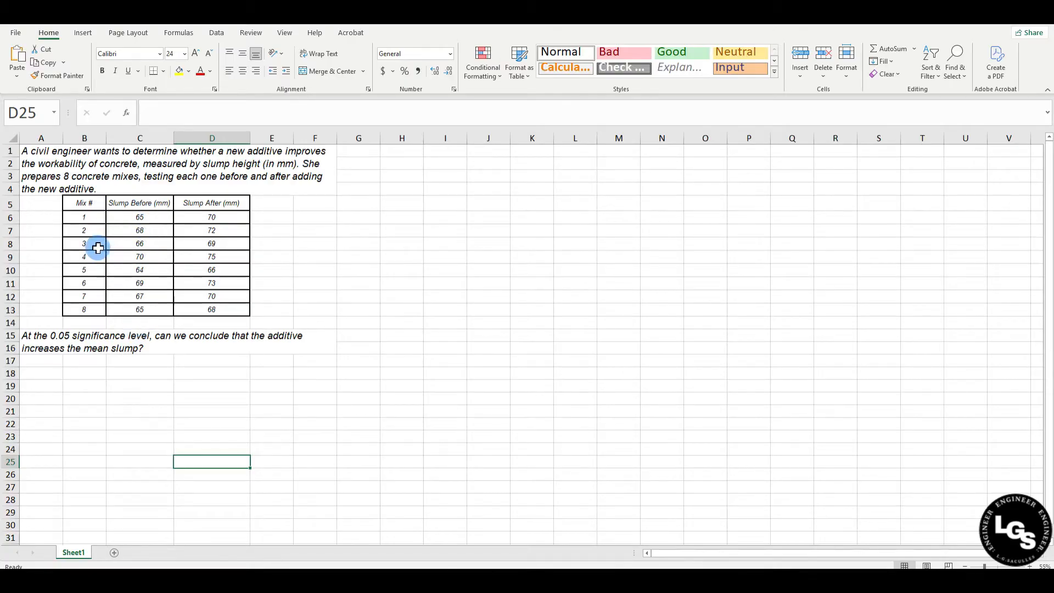
click(144, 201)
click(220, 202)
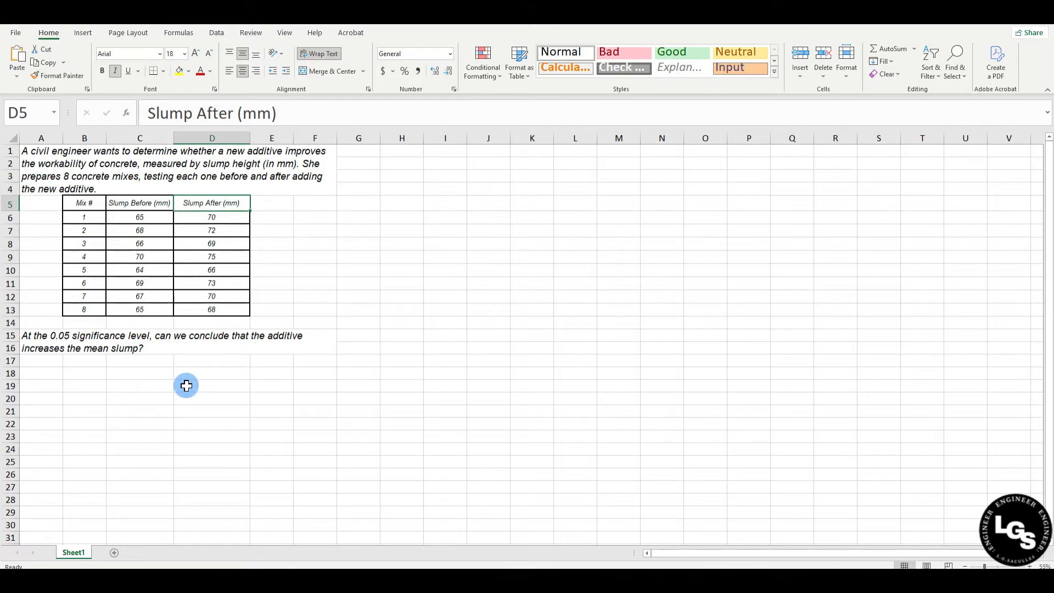
Label cell A18 "n" and enter the sample size 8 in B18
click(55, 373)
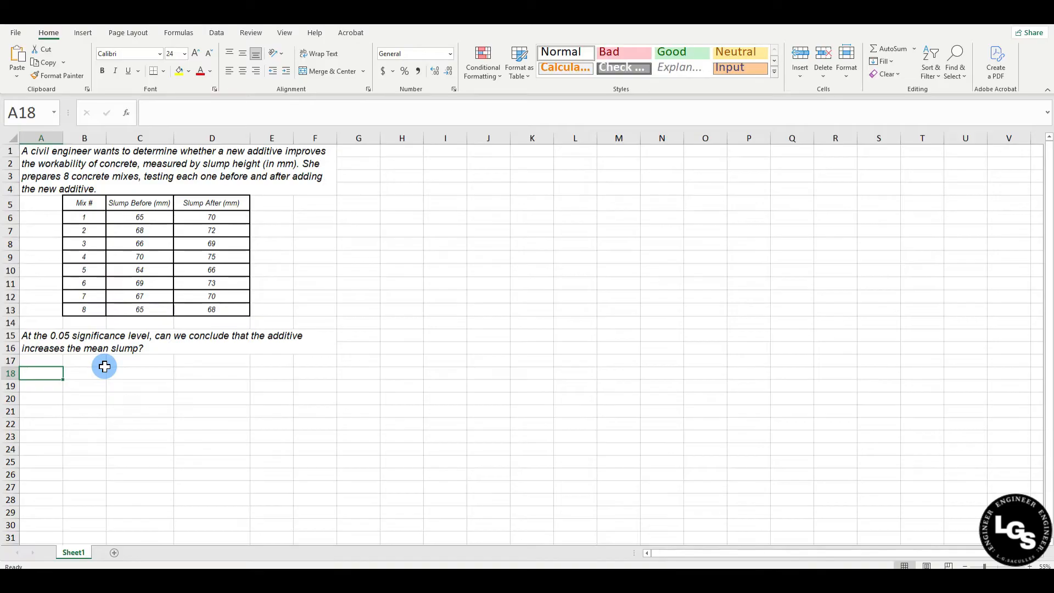
text(N)
key(BackSpace)
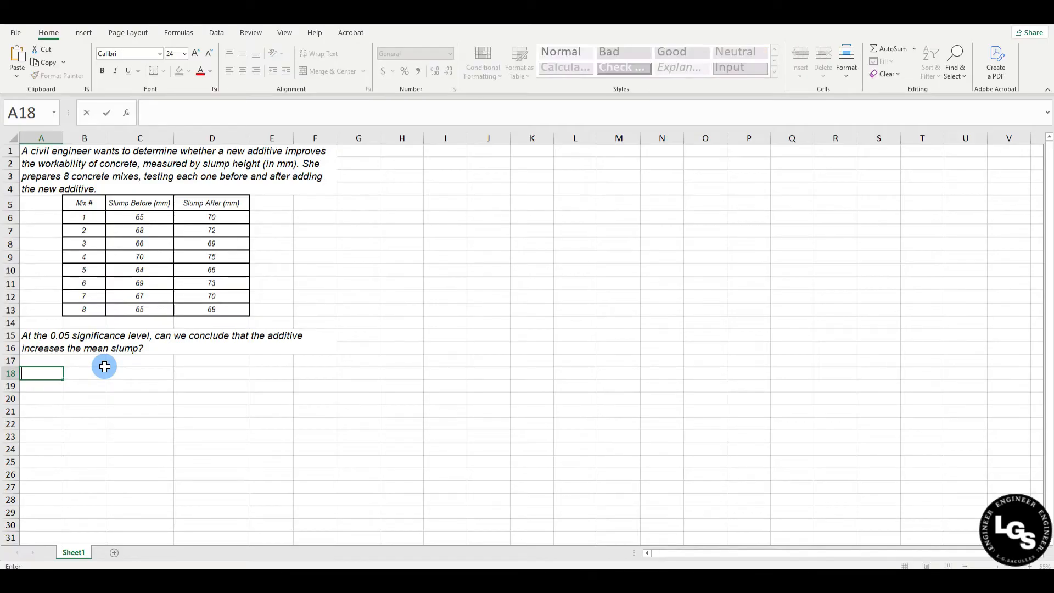
text(n)
click(105, 371)
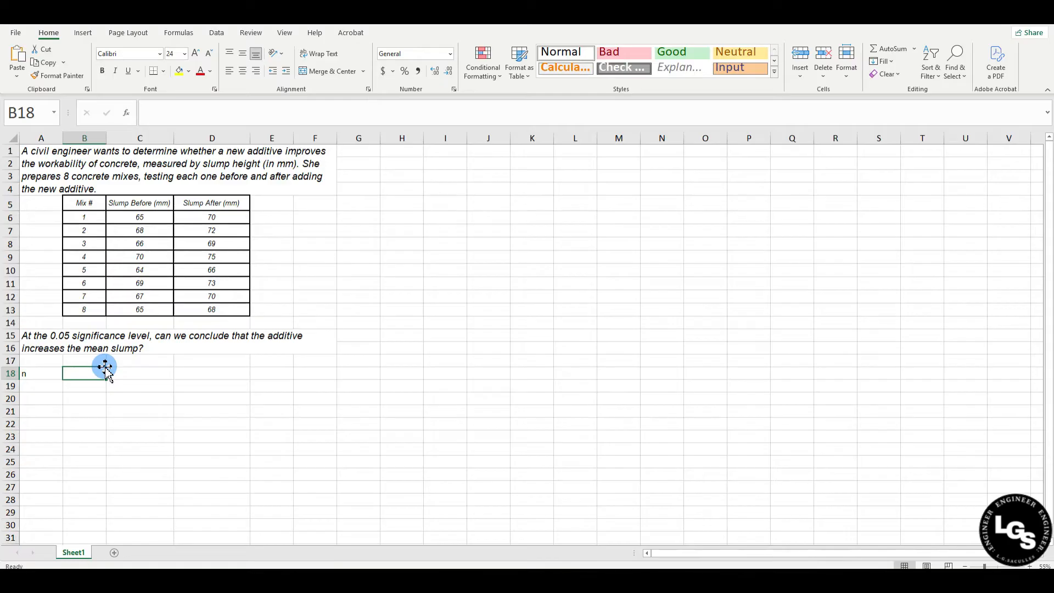
text(8)
key(Return)
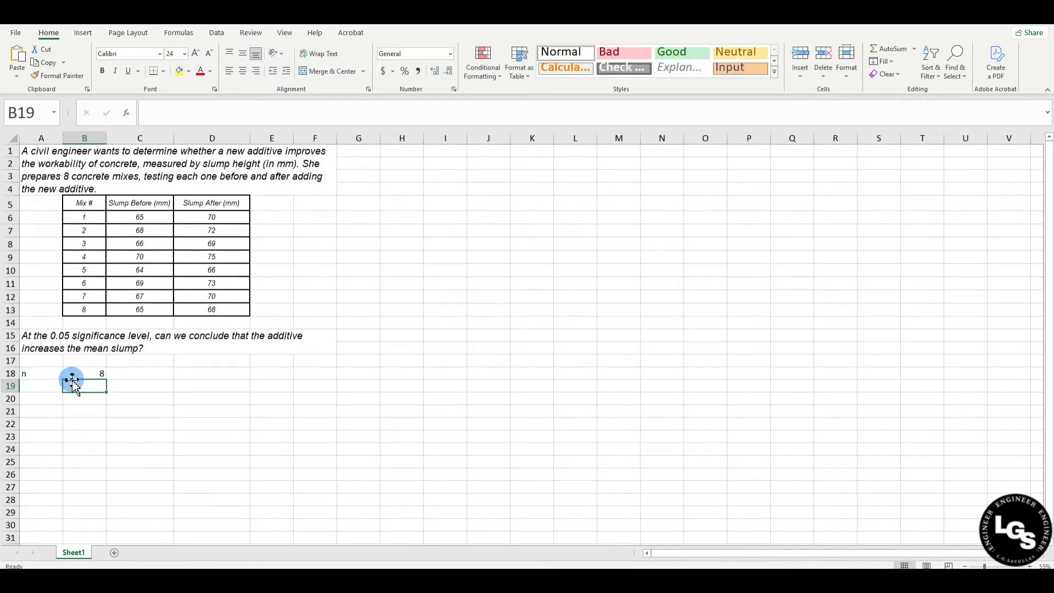
Label cell A19 "level of siginificance" and enter 0.05 in C19
click(33, 386)
text(l)
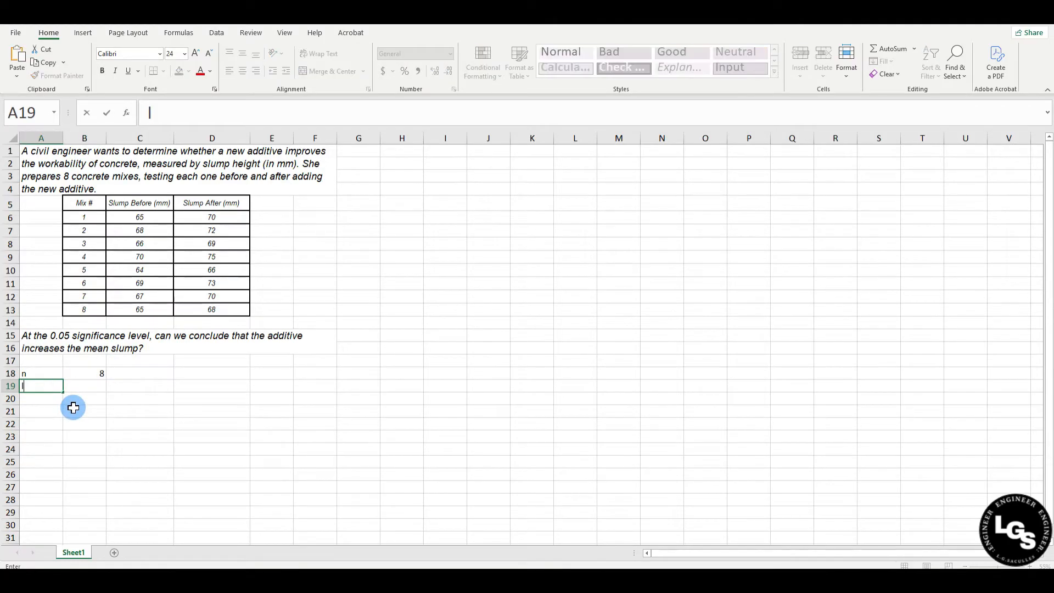
text(evel of siginifc)
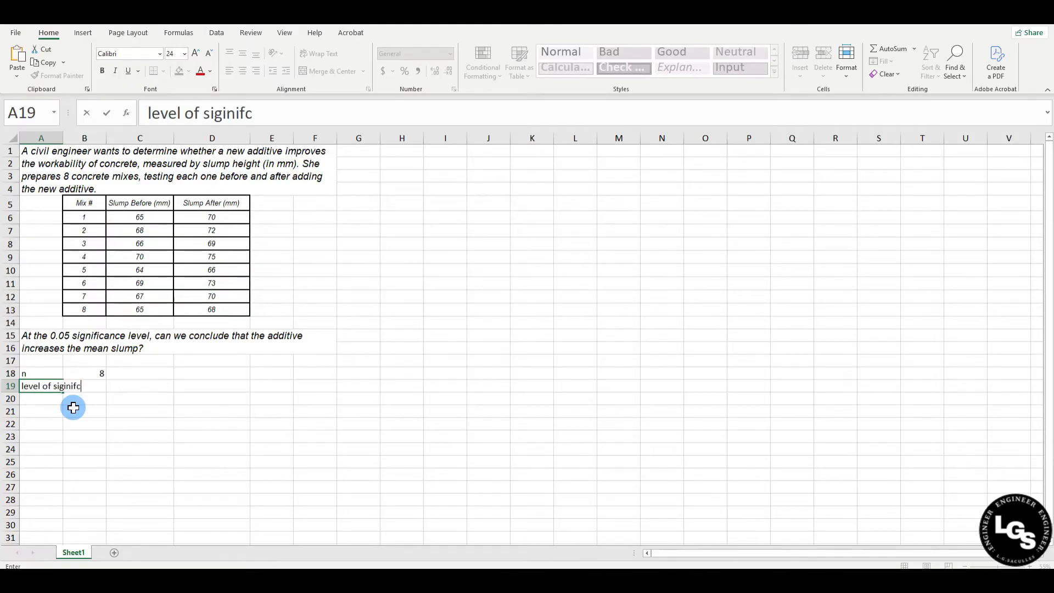
key(BackSpace)
text(icance)
key(Tab)
key(Tab)
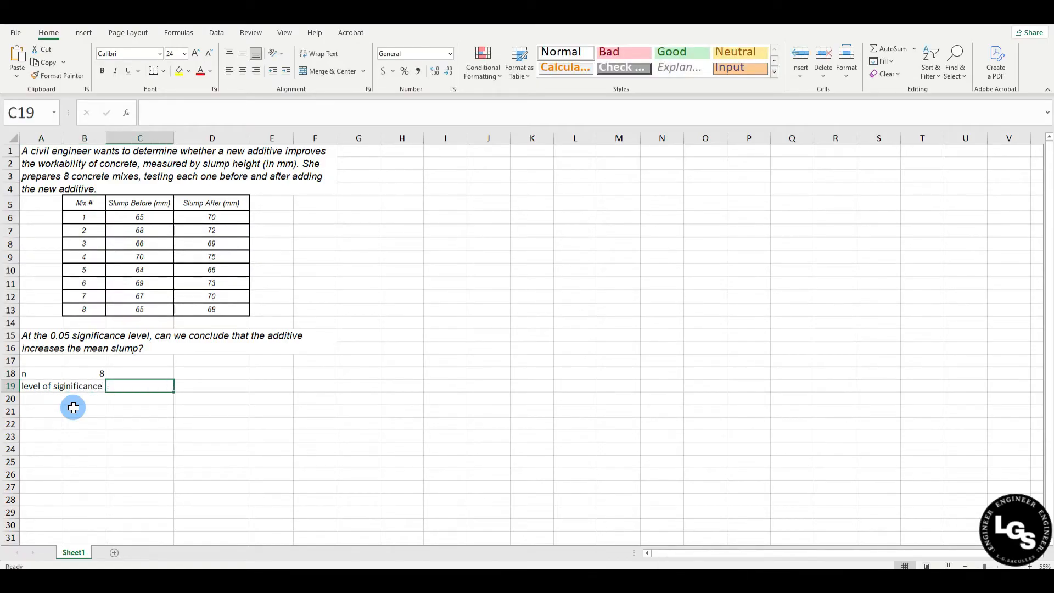
text(0.05)
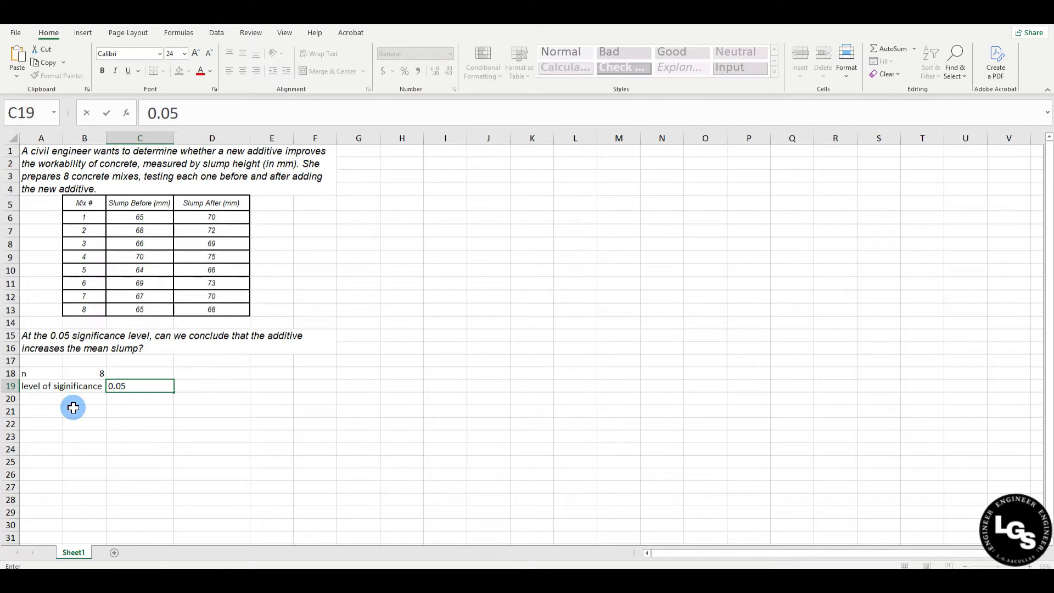
key(Return)
Clear the sample size from B18 and enter 8 in C18 instead, in line with the significance level
click(94, 376)
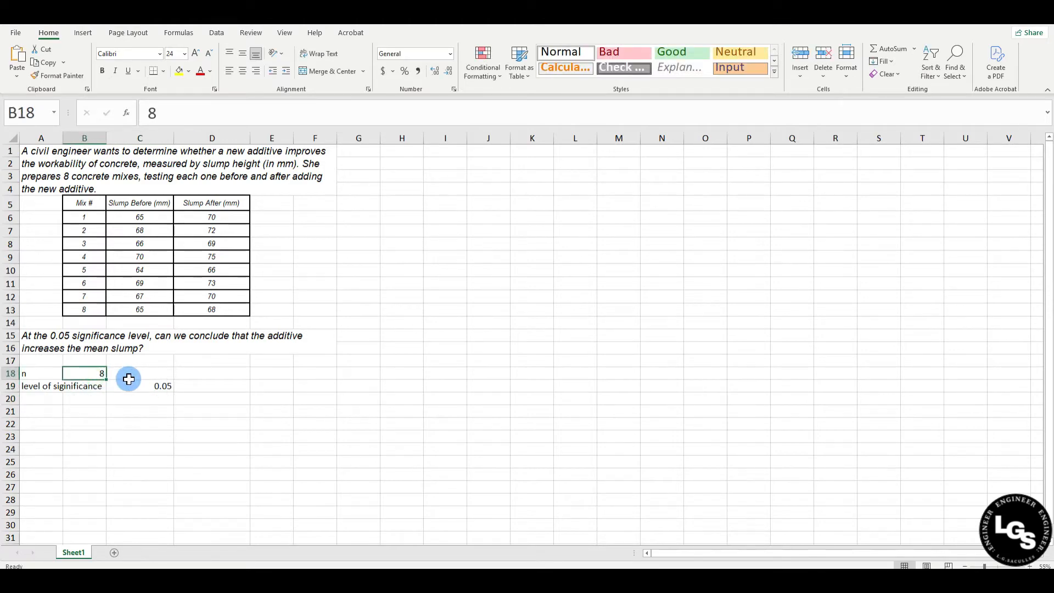
click(145, 386)
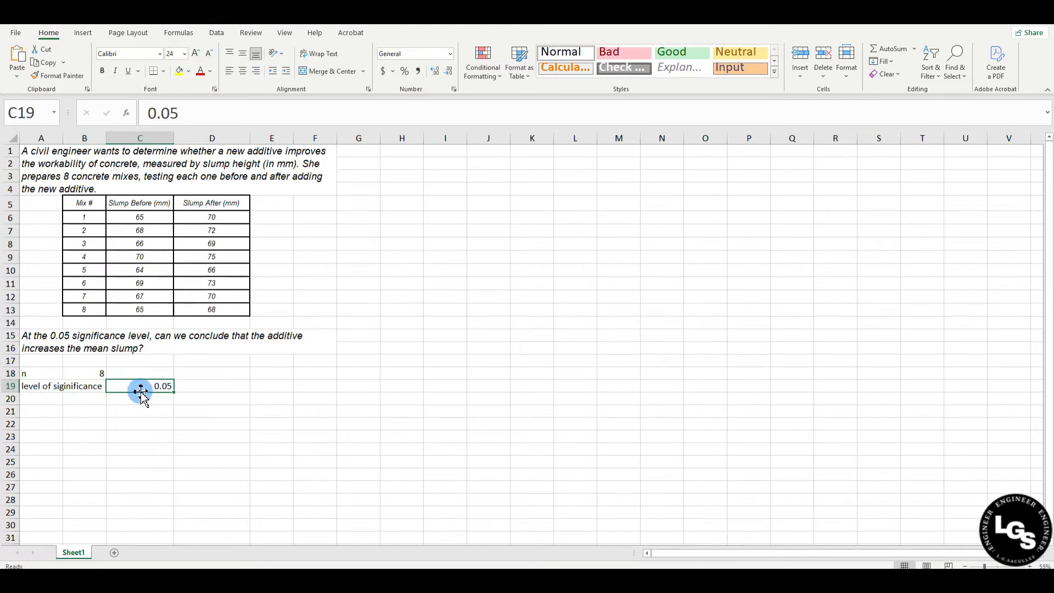
click(88, 373)
key(BackSpace)
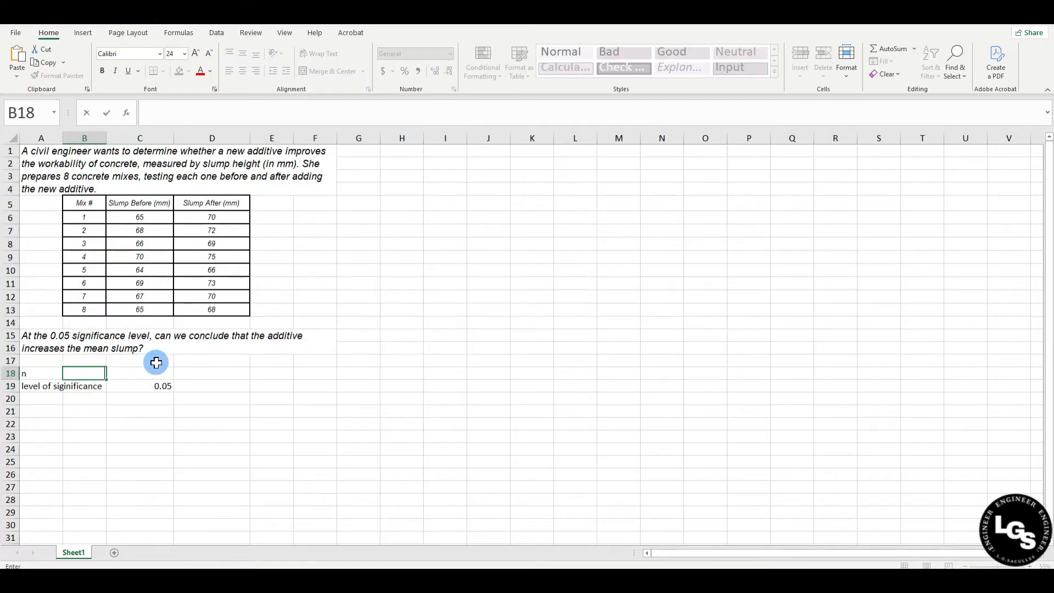
click(154, 373)
text(8)
key(Return)
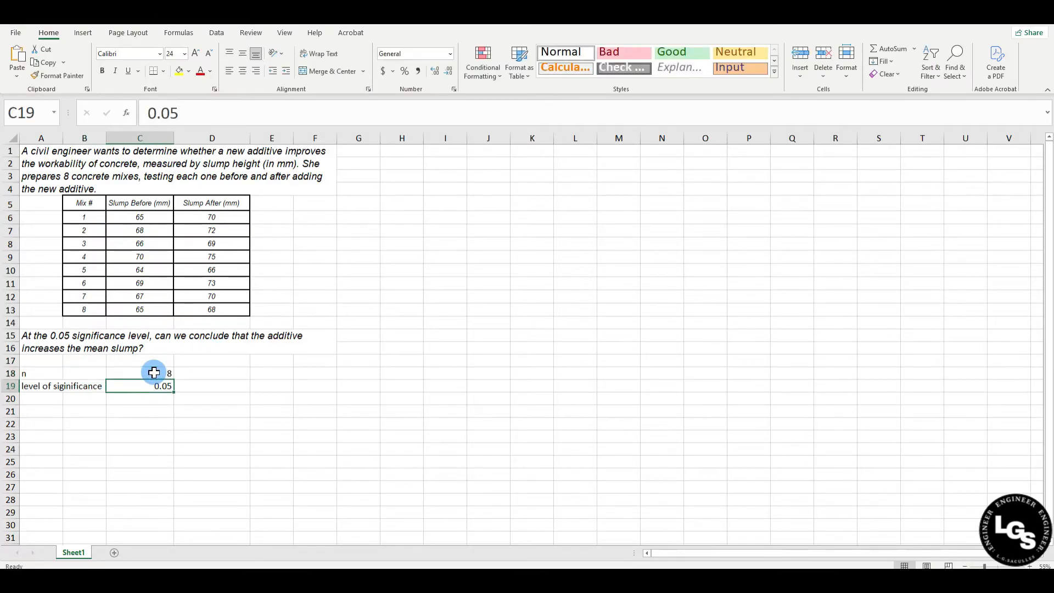
click(369, 387)
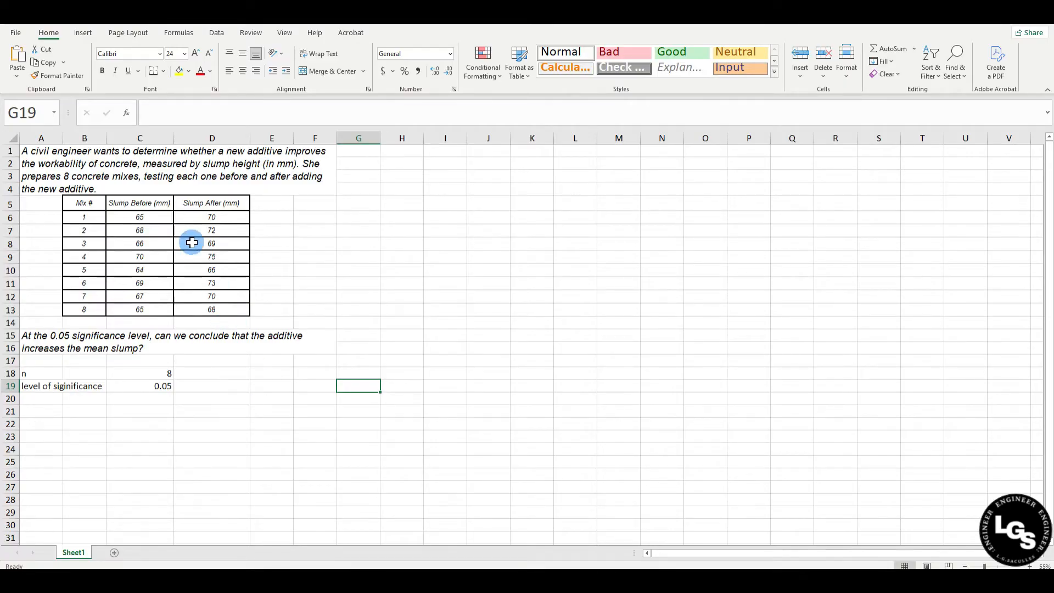
click(233, 231)
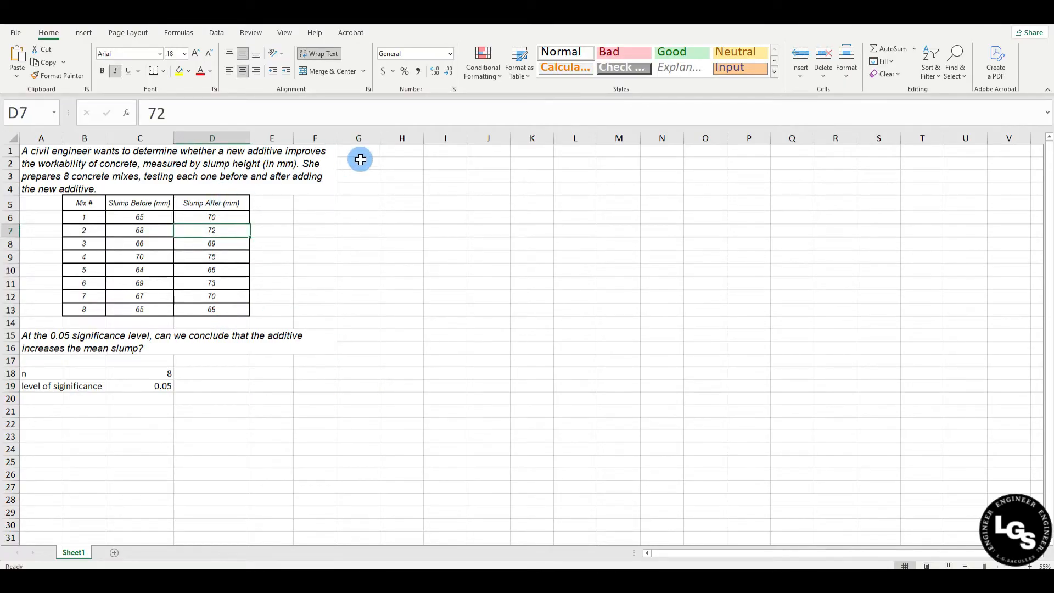
click(237, 202)
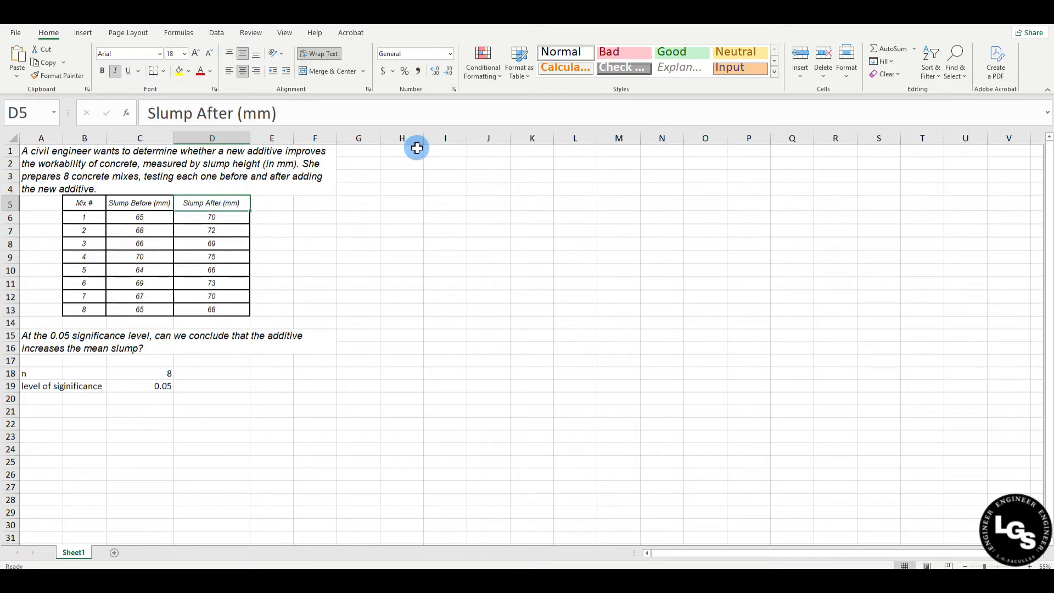
Enter the hypothesis labels "Ho" in A21 and "H1" in A22
click(40, 409)
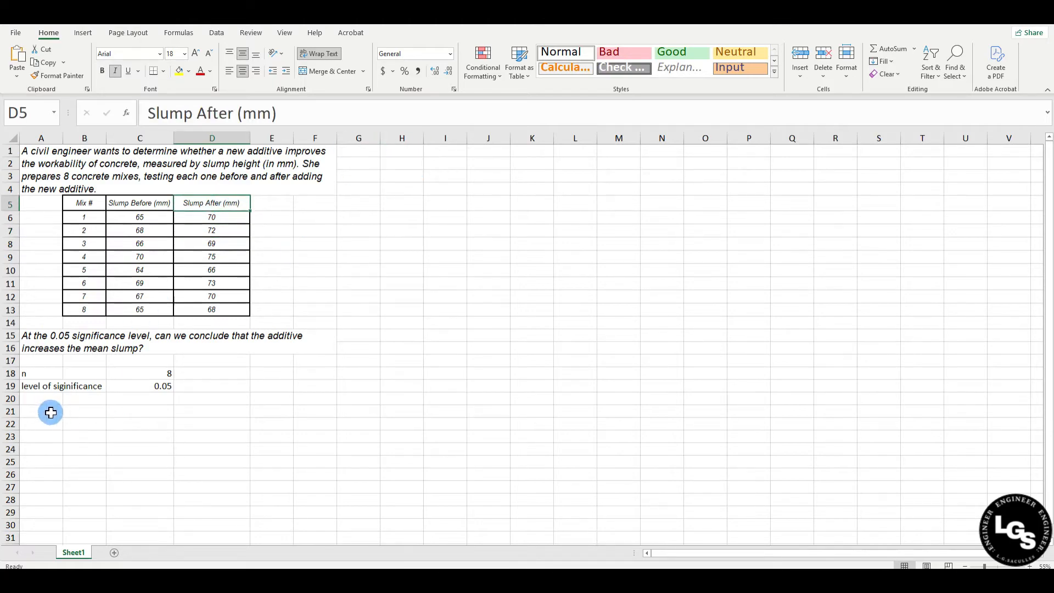
text(Ho)
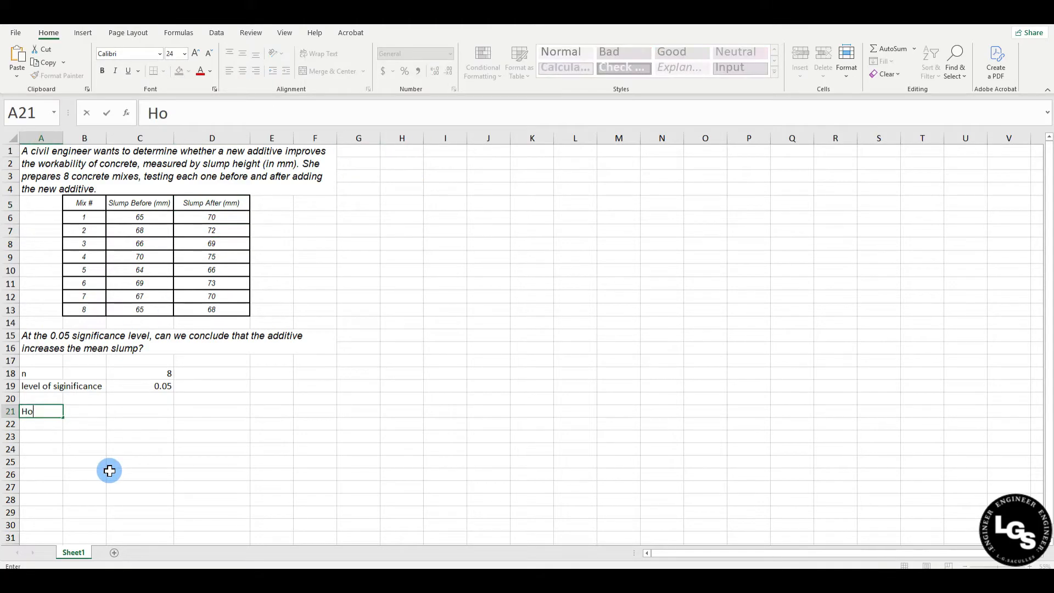
key(Return)
text(H1)
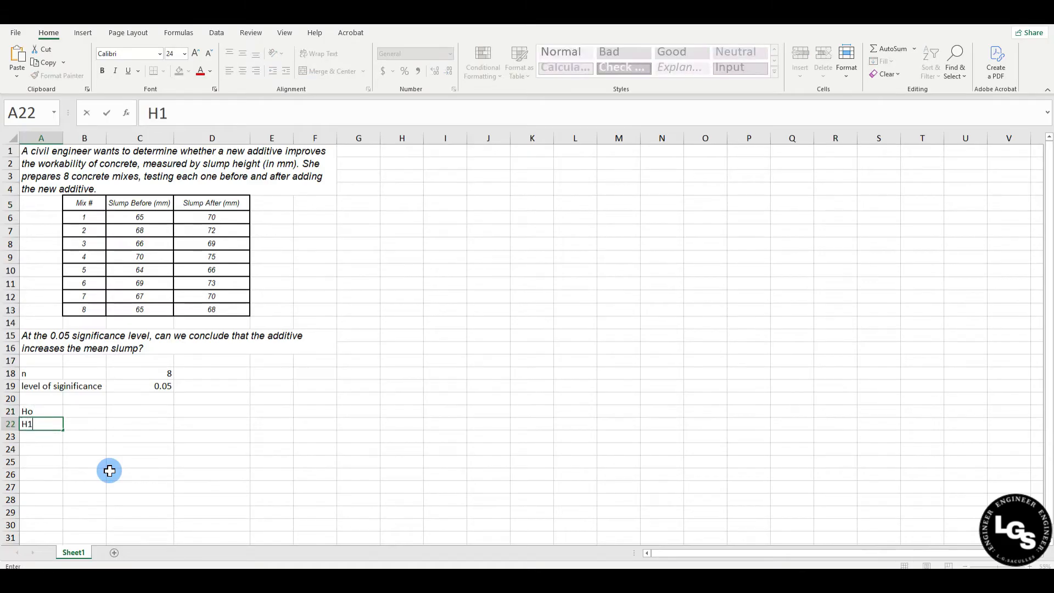
key(Return)
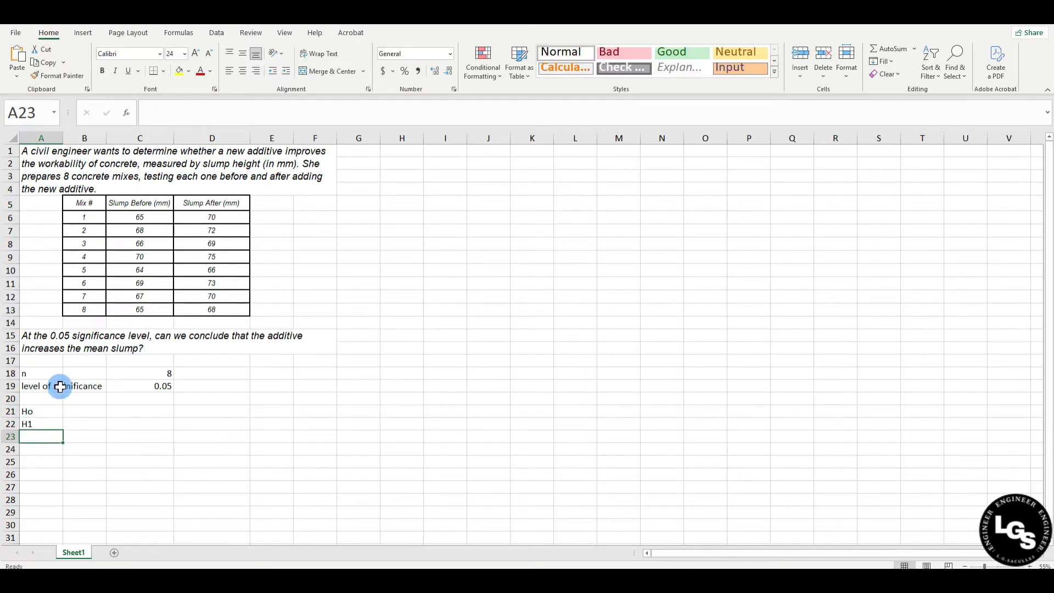
Enter the null hypothesis in B21: "The mean slump of the concrete before the additive = to the slump after the additive"
click(82, 411)
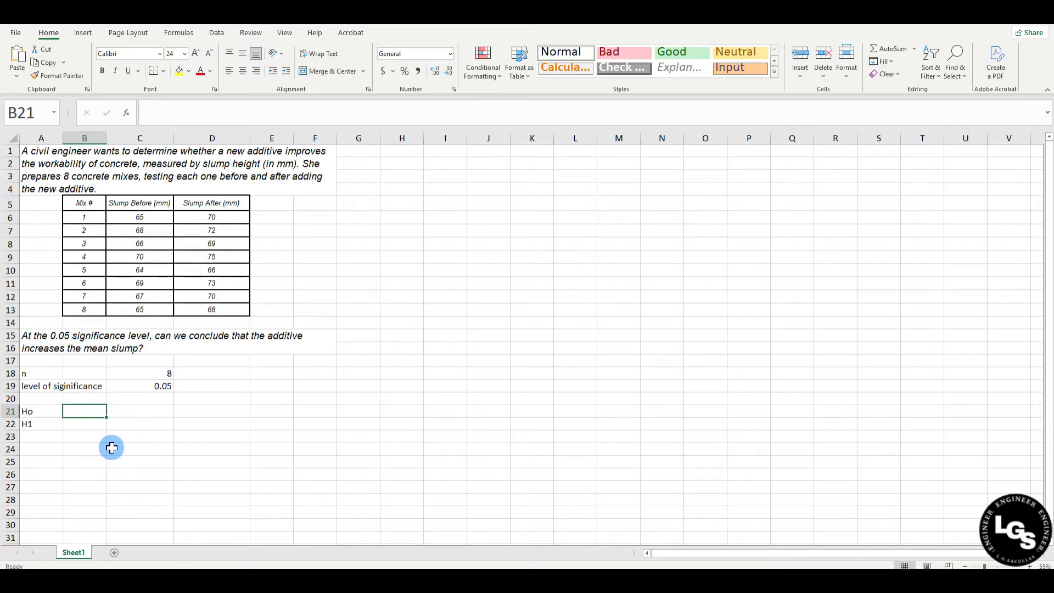
text(Tye mea)
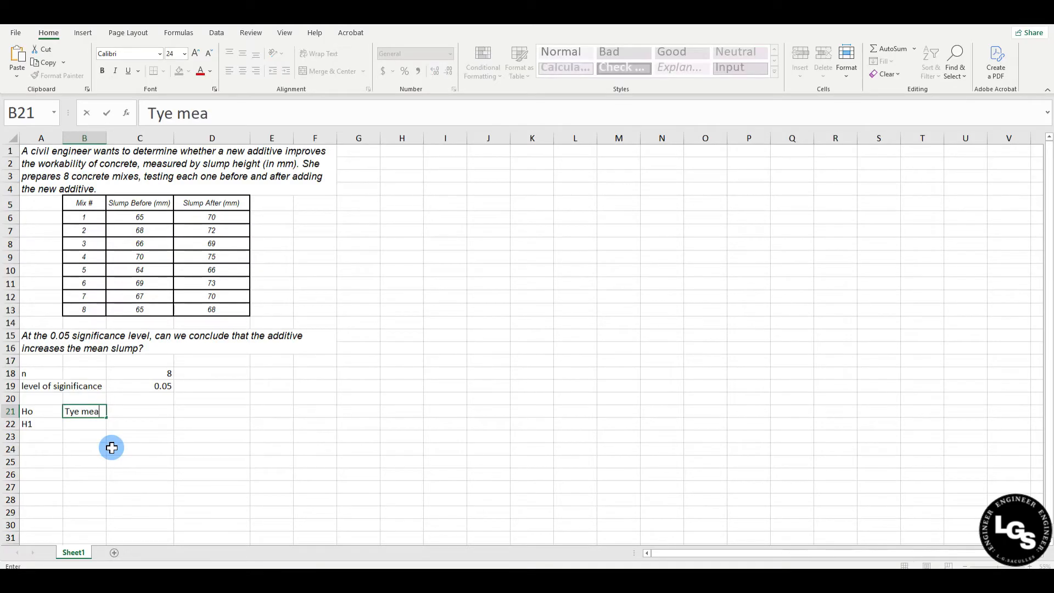
key(BackSpace)
key(BackSpace)
key(BackSpace)
key(BackSpace)
key(BackSpace)
key(BackSpace)
text(he mean slu)
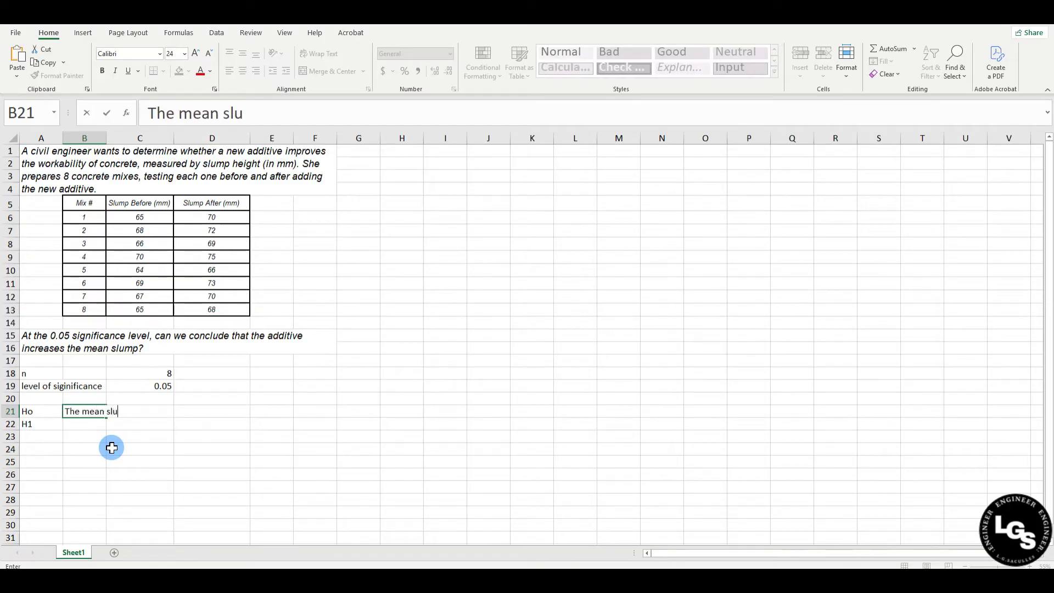
text(mp of the )
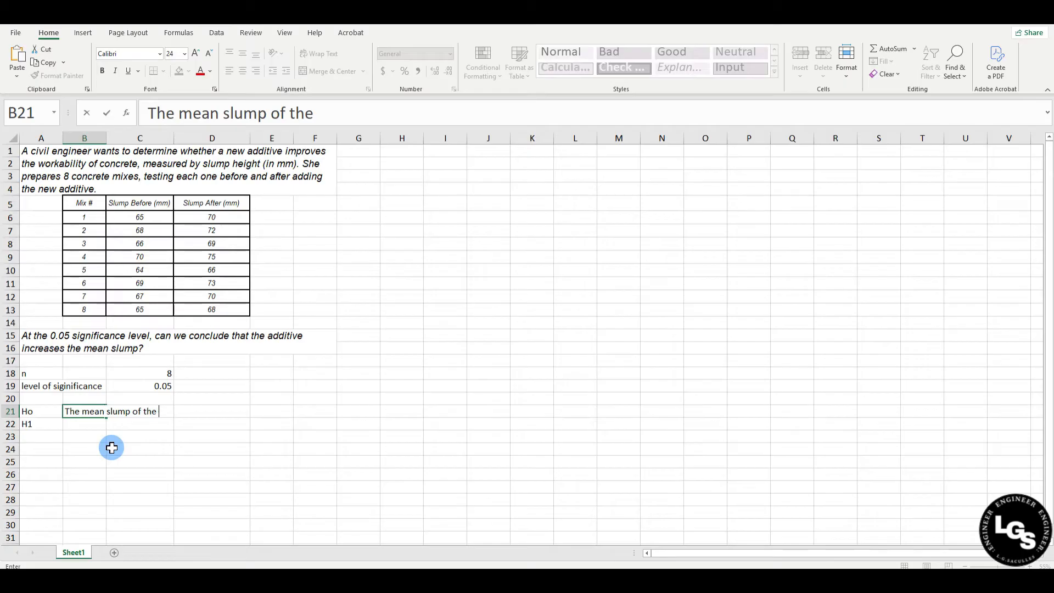
text(concrete before the ad)
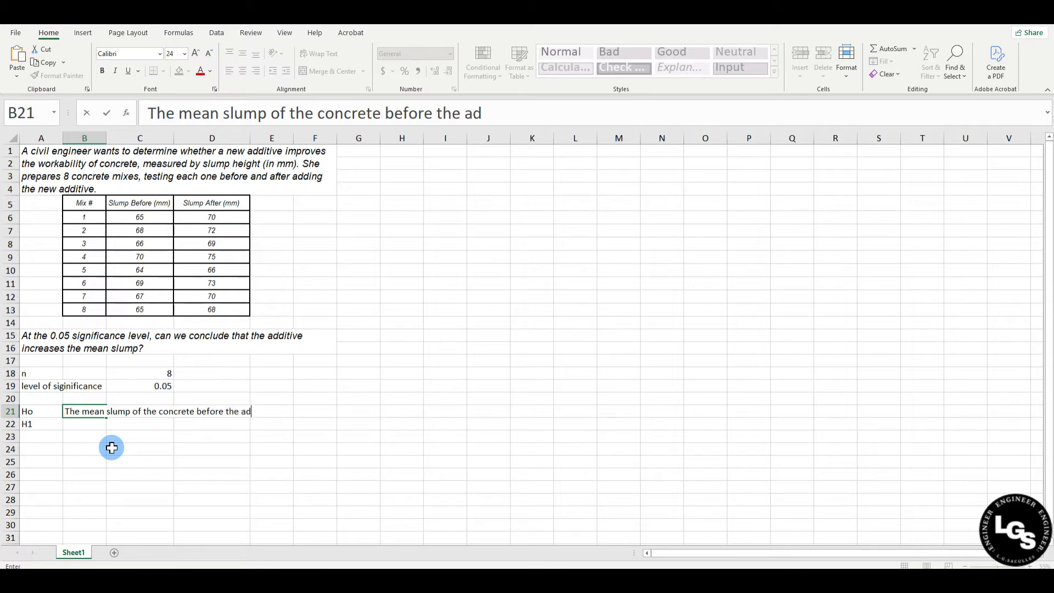
text(ditive = to )
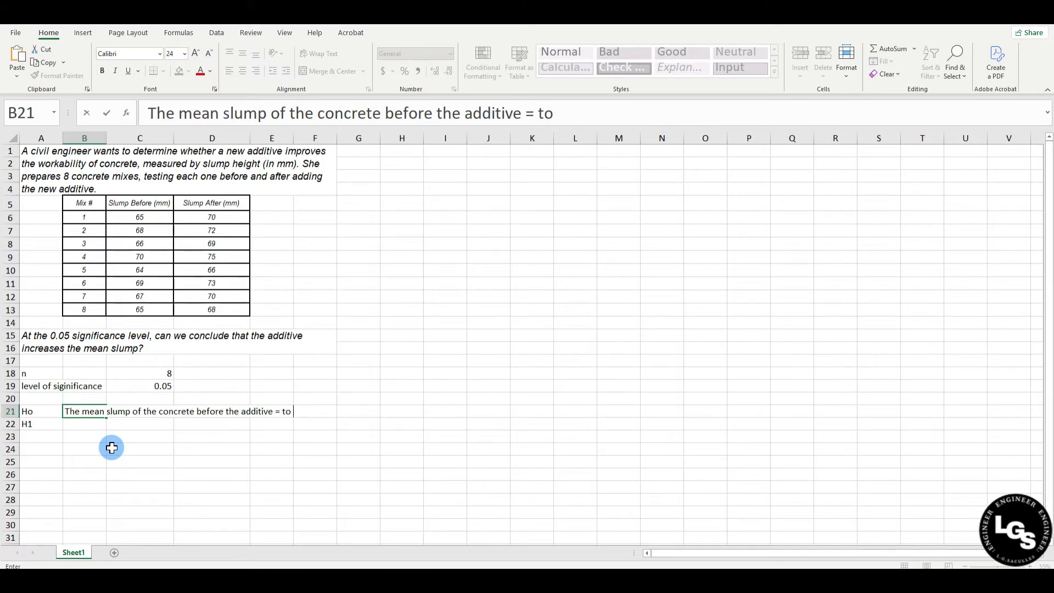
text(the slump af)
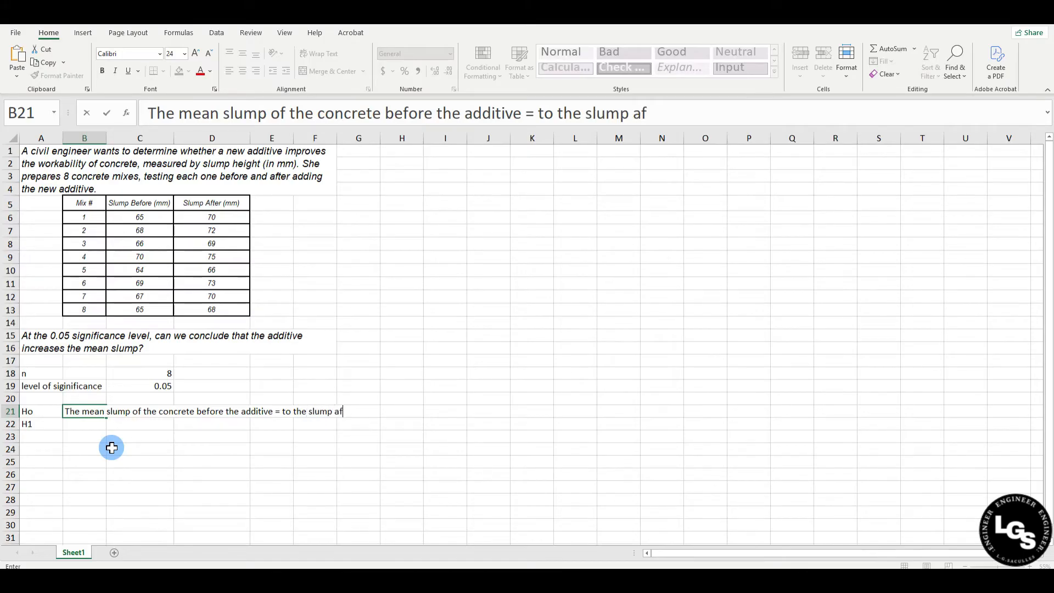
text(ter the additive)
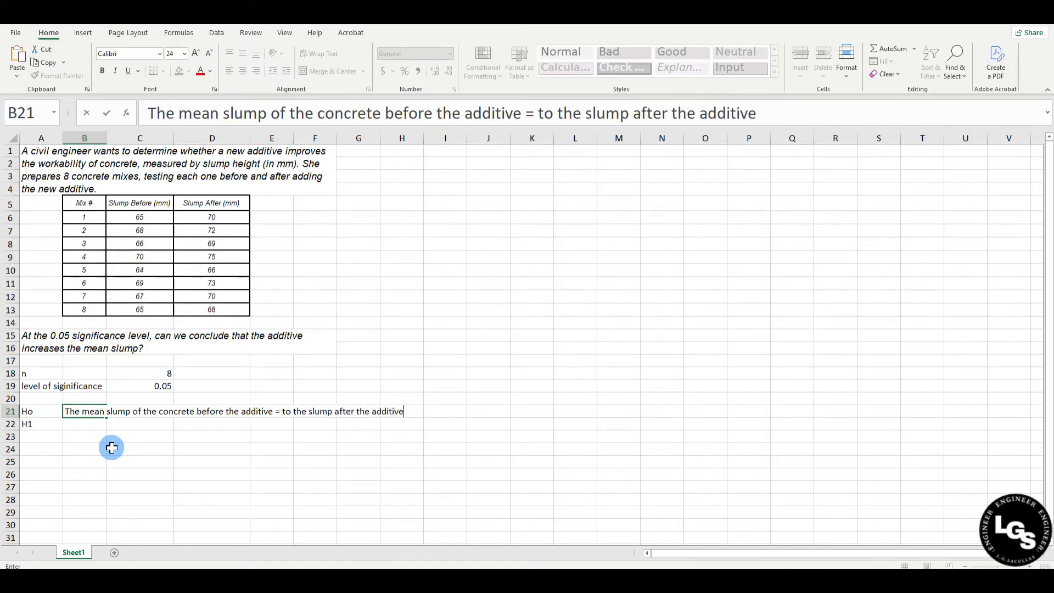
key(Return)
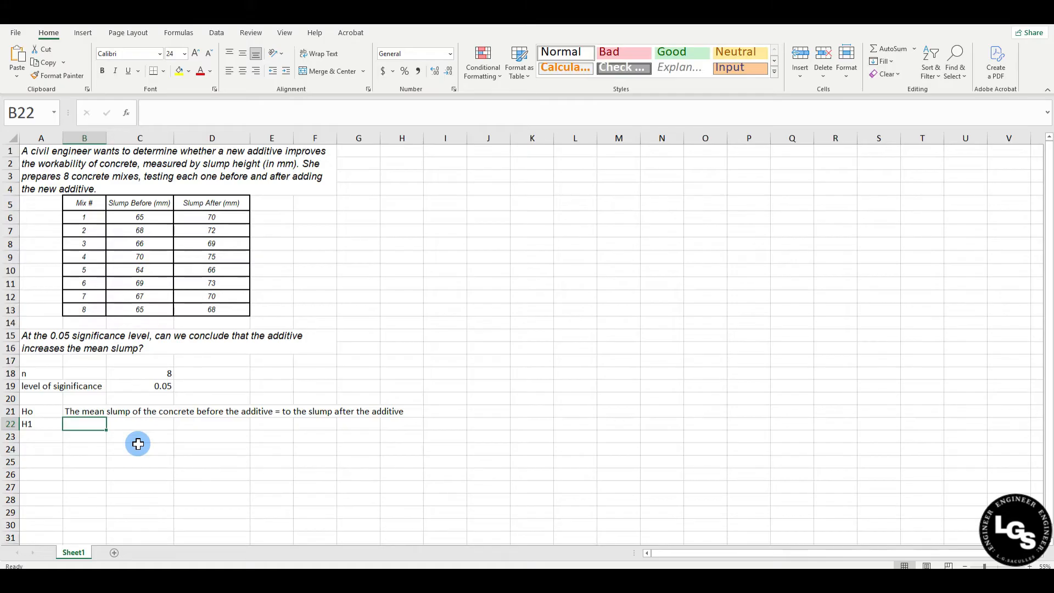
Enter the alternative hypothesis in B22: "The mean slump after the additive > the mean slump before the additive"
text(The me)
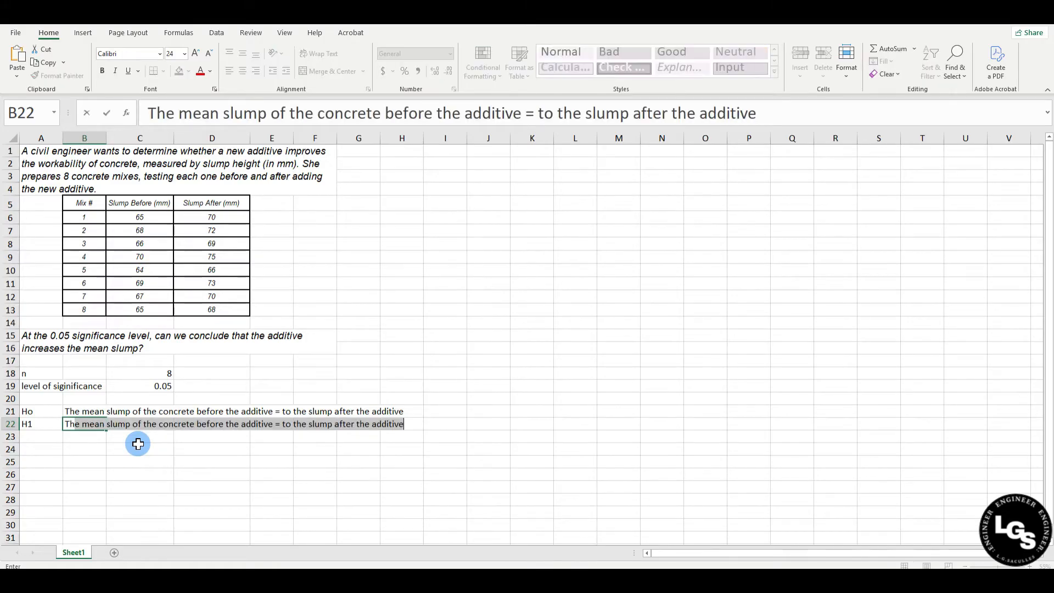
text(an slump afte)
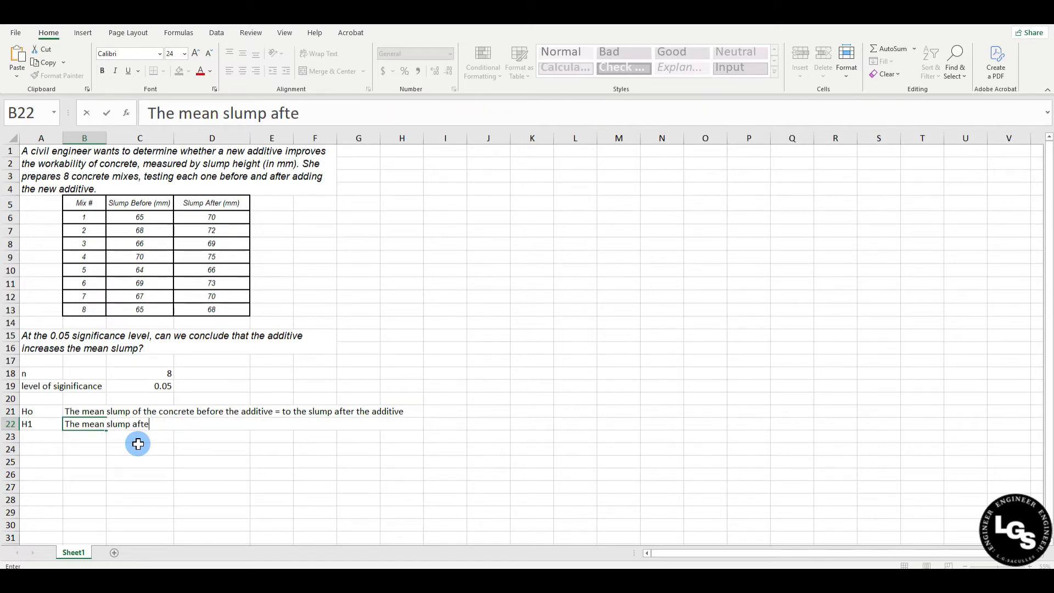
text(r the)
text(addi)
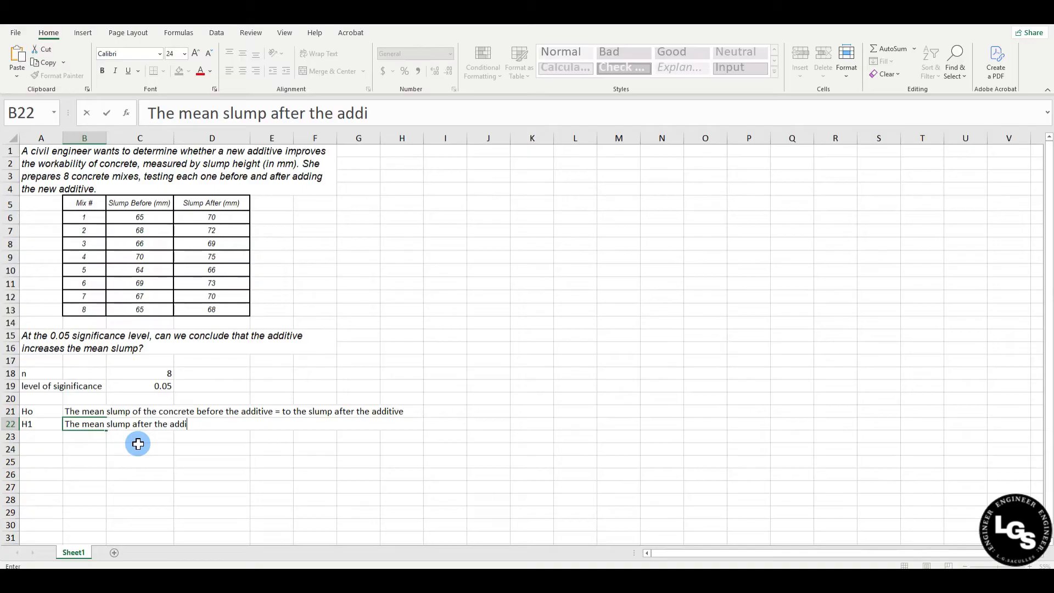
text(tive > the mean)
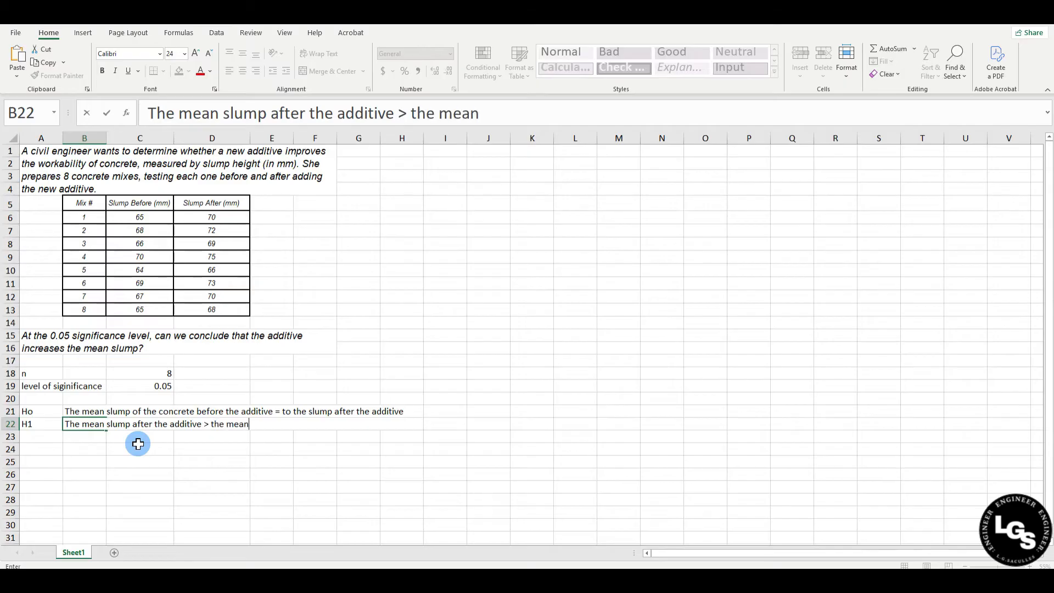
text( slump before the additive)
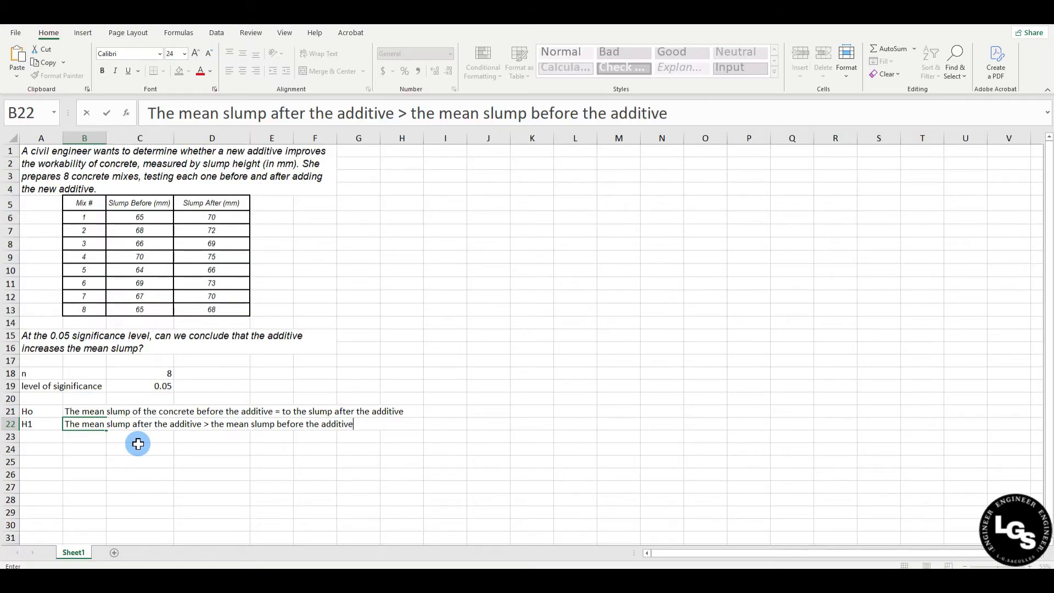
key(Return)
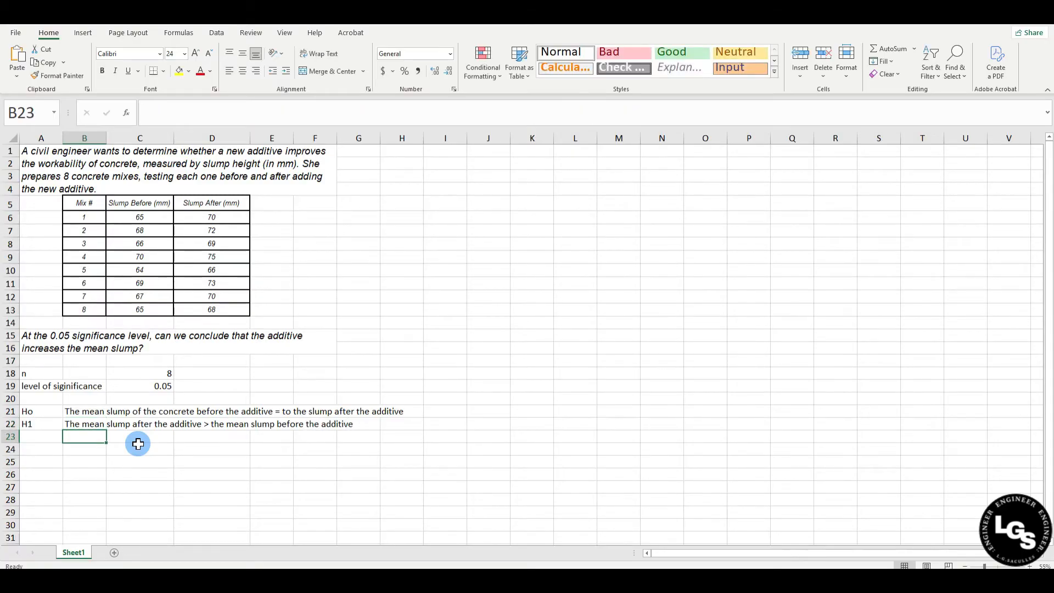
Enter the note "(ONE-TAILED TEST)" in B23 below the alternative hypothesis
text((ONE-TAILED TEST)
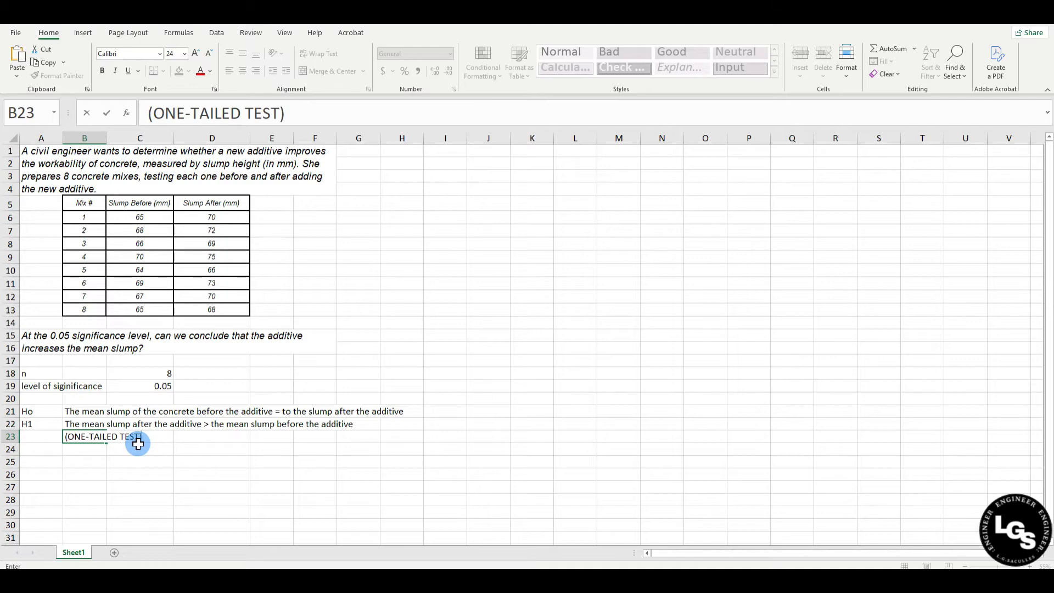
key(Return)
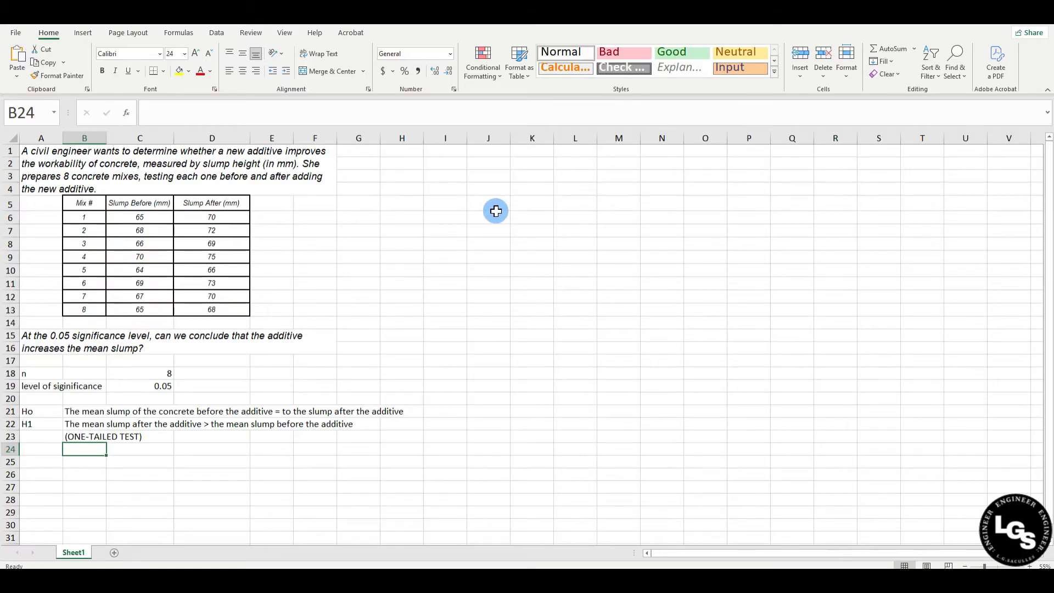
click(485, 242)
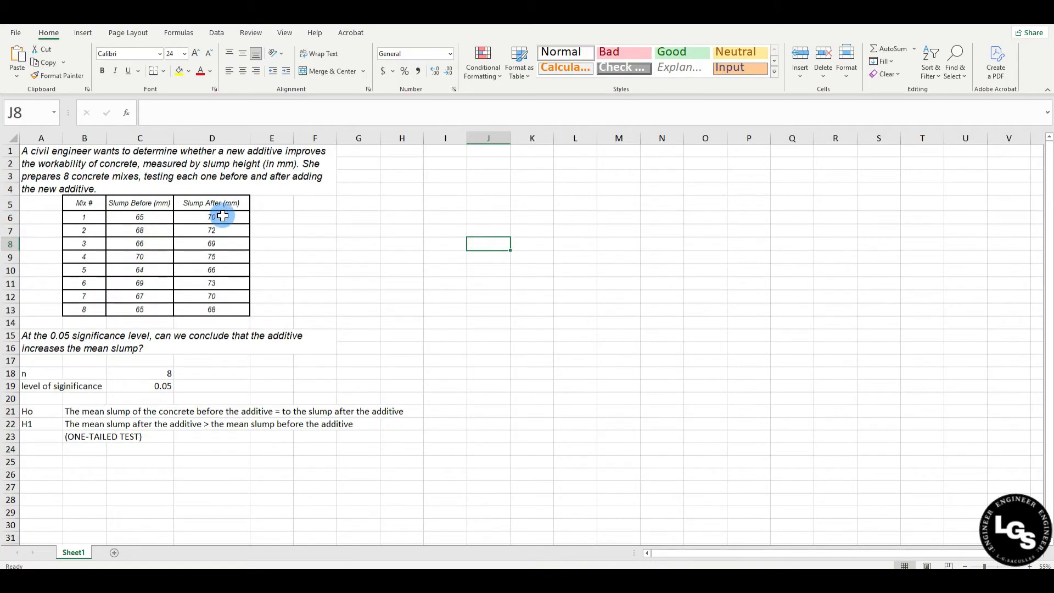
Copy the Slump After (mm) column with its header from D5:D13 to the range starting at I1
drag(453, 152, 460, 199)
click(476, 298)
click(213, 203)
drag(213, 203, 221, 310)
key(ctrl+q)
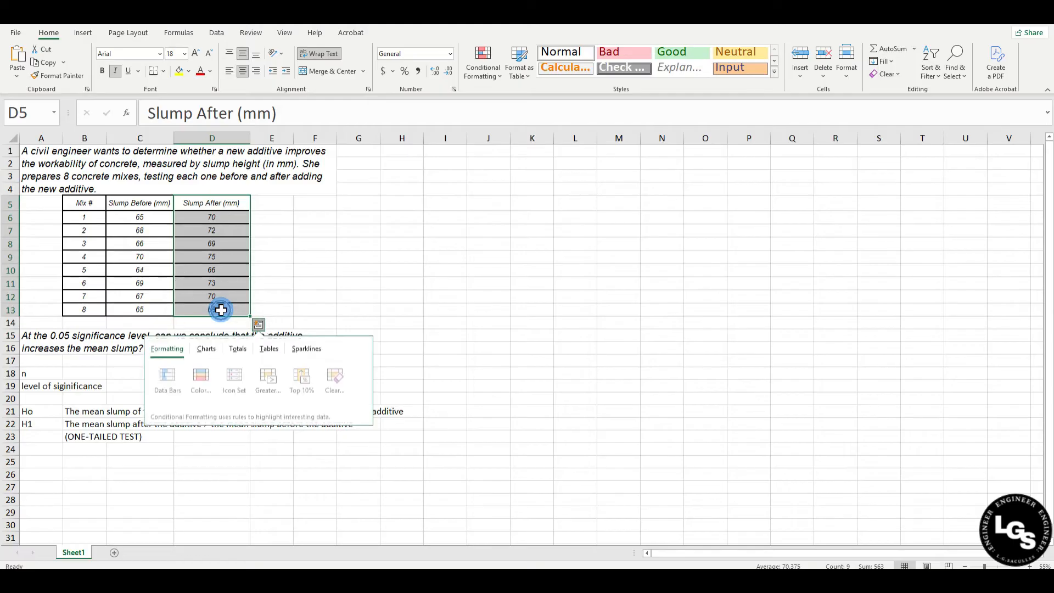
click(299, 284)
drag(225, 201, 230, 307)
key(ctrl+c)
click(438, 152)
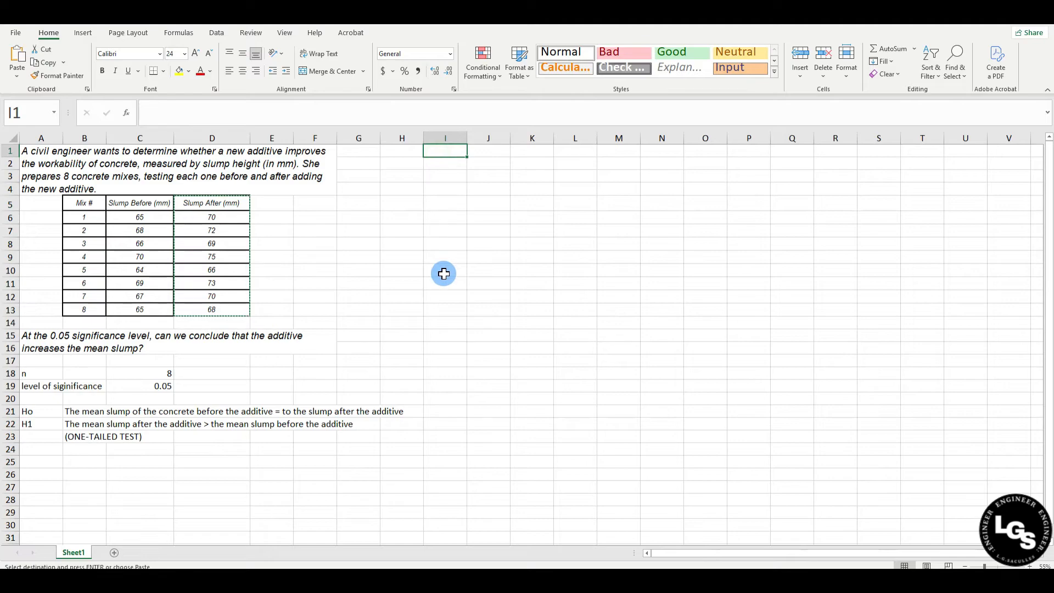
key(ctrl+v)
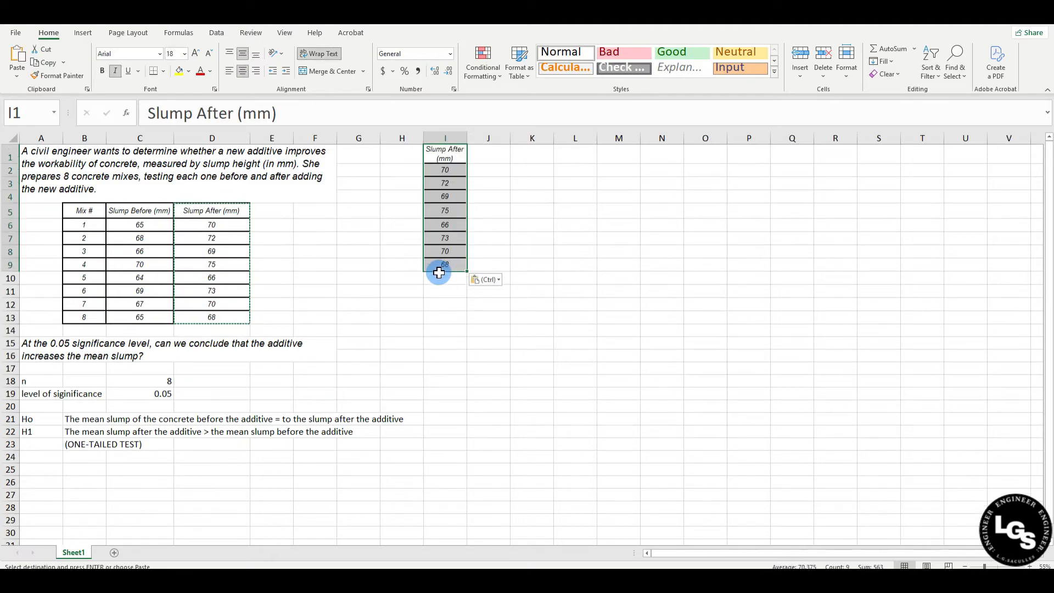
Copy the Slump Before (mm) column with its header from C5:C13 to the range starting at J1
click(394, 305)
drag(142, 212, 144, 317)
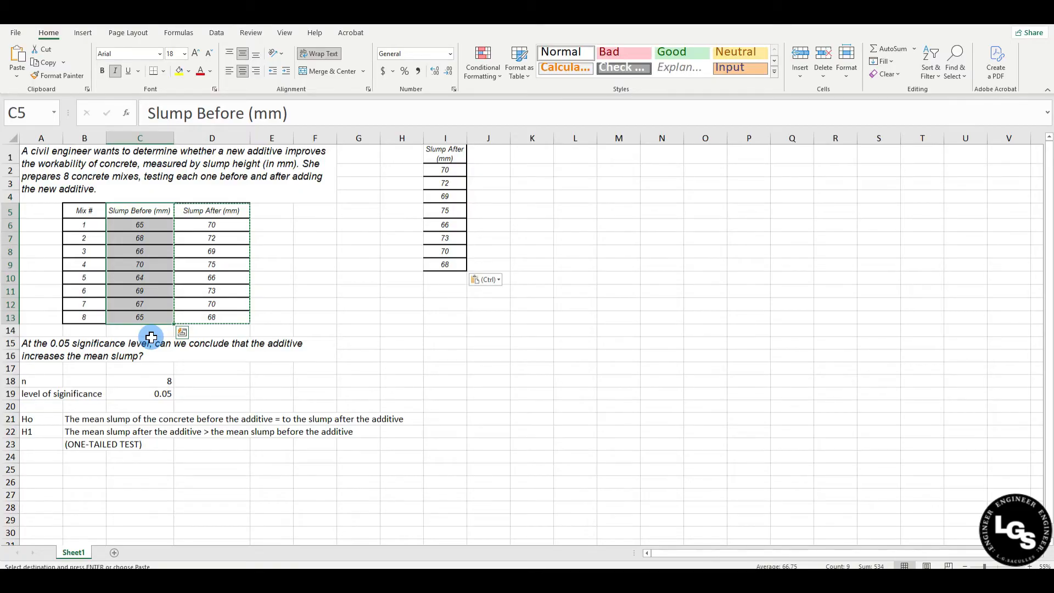
key(ctrl+c)
click(484, 153)
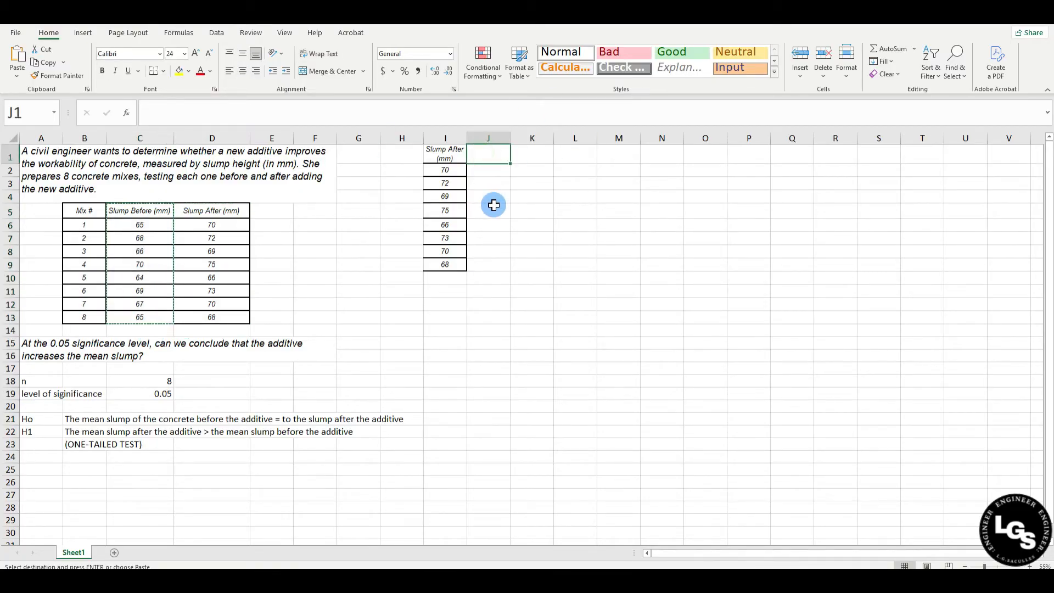
key(ctrl+v)
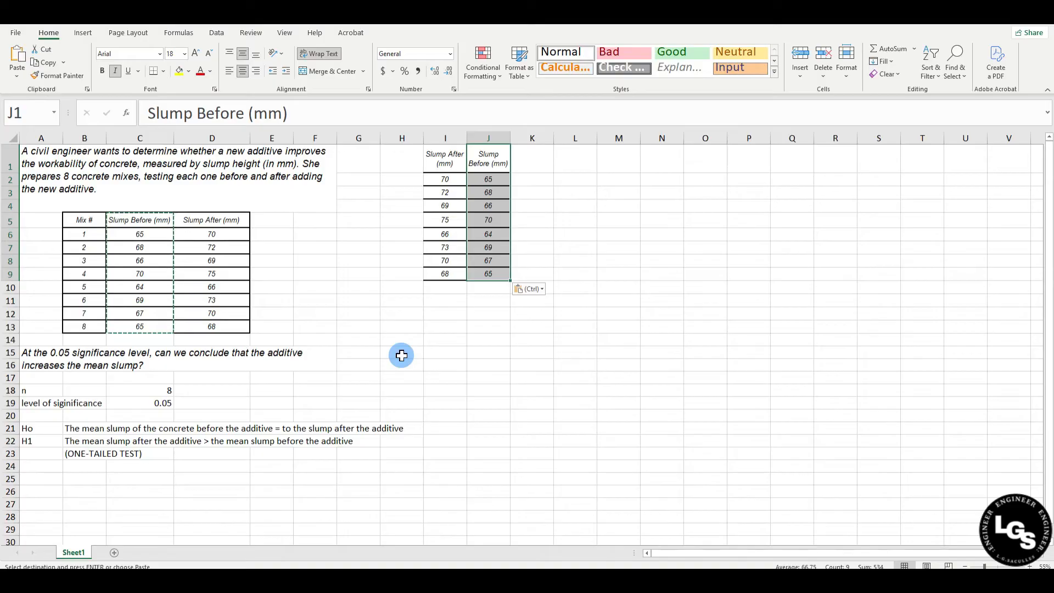
click(417, 336)
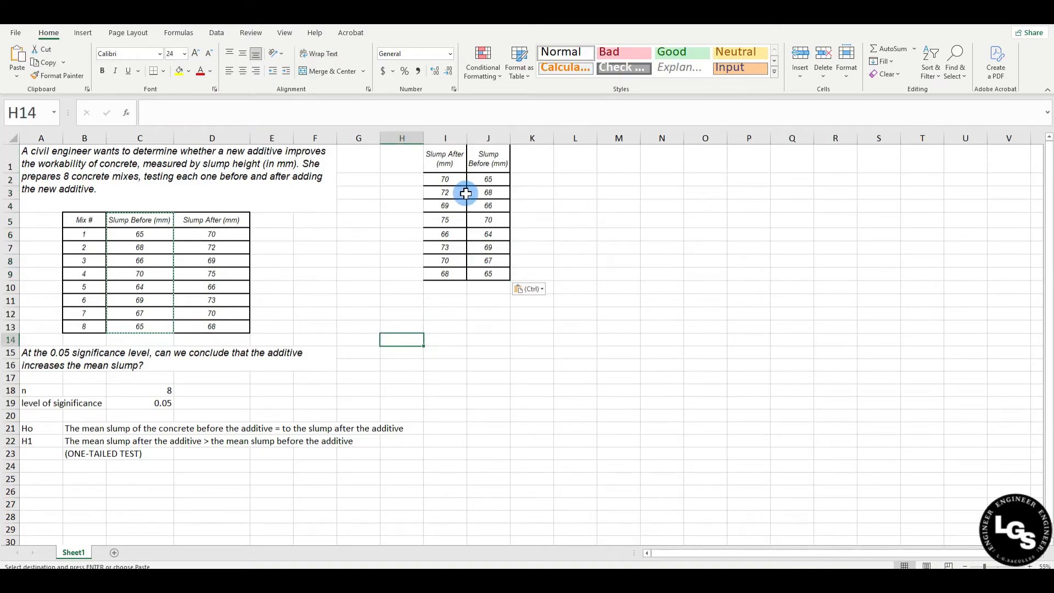
Open the Data Analysis tool "t-Test: Paired Two Sample for Means"
click(608, 179)
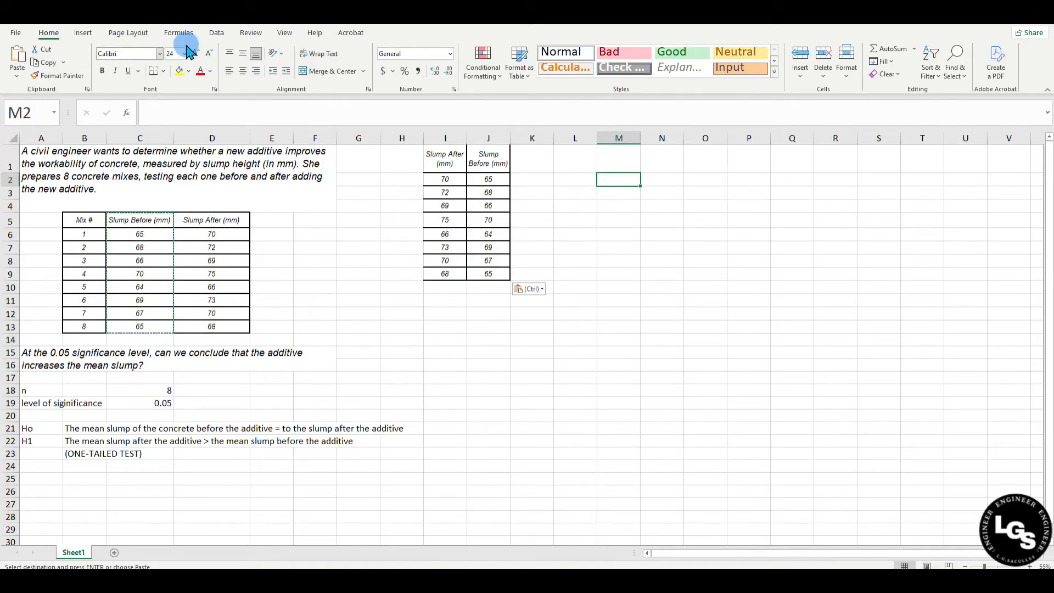
click(216, 34)
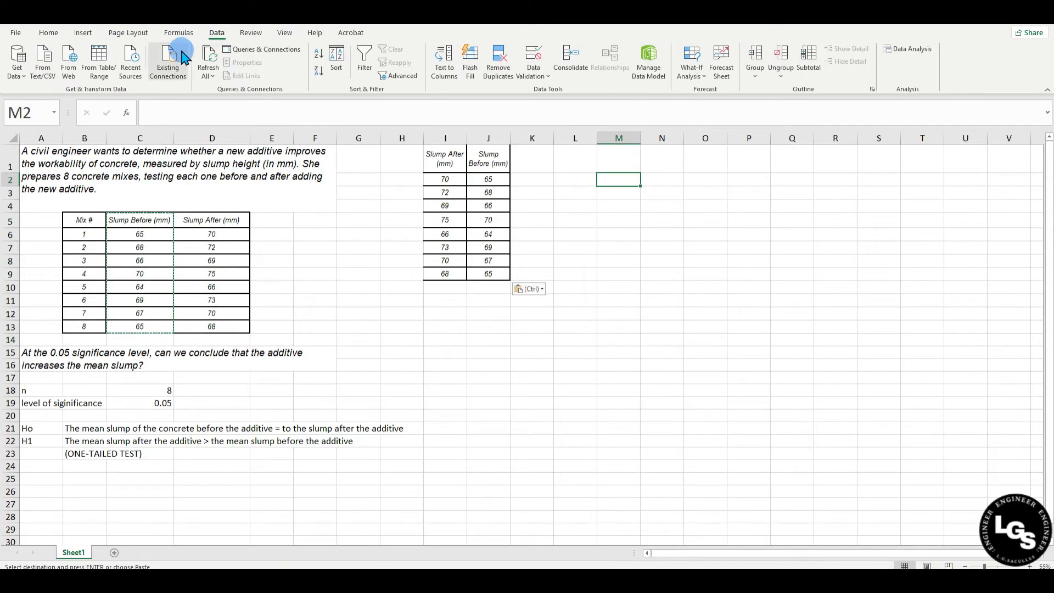
click(906, 55)
drag(541, 243, 647, 192)
scroll(692, 255, down, 1)
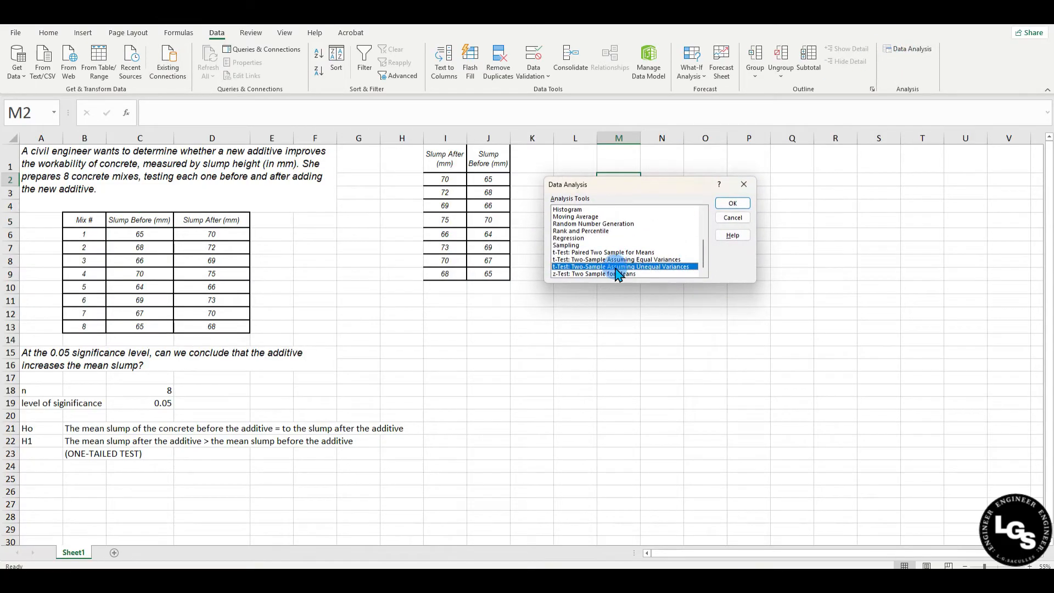
click(596, 252)
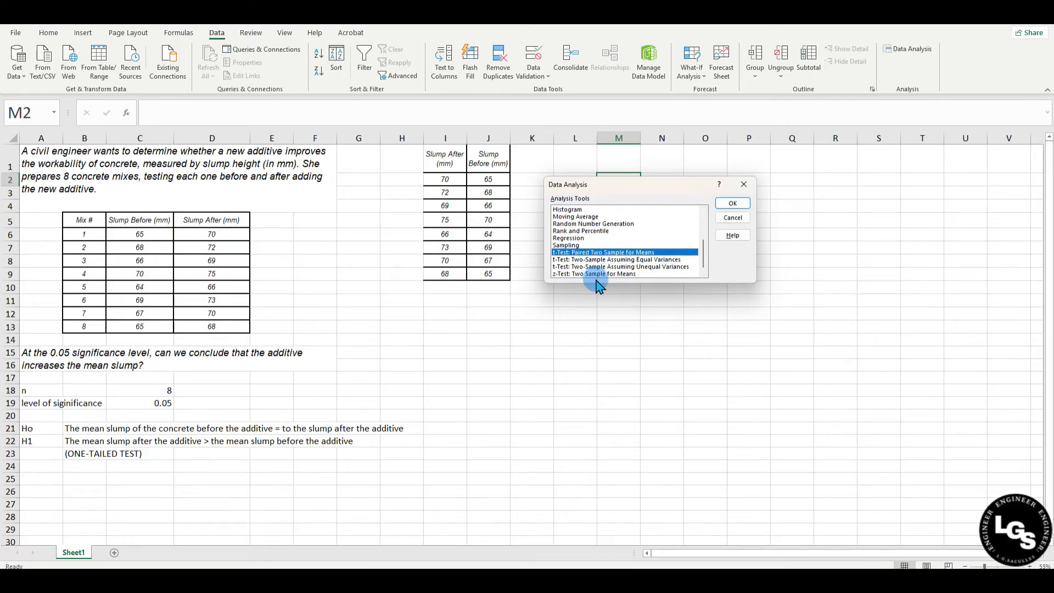
click(732, 203)
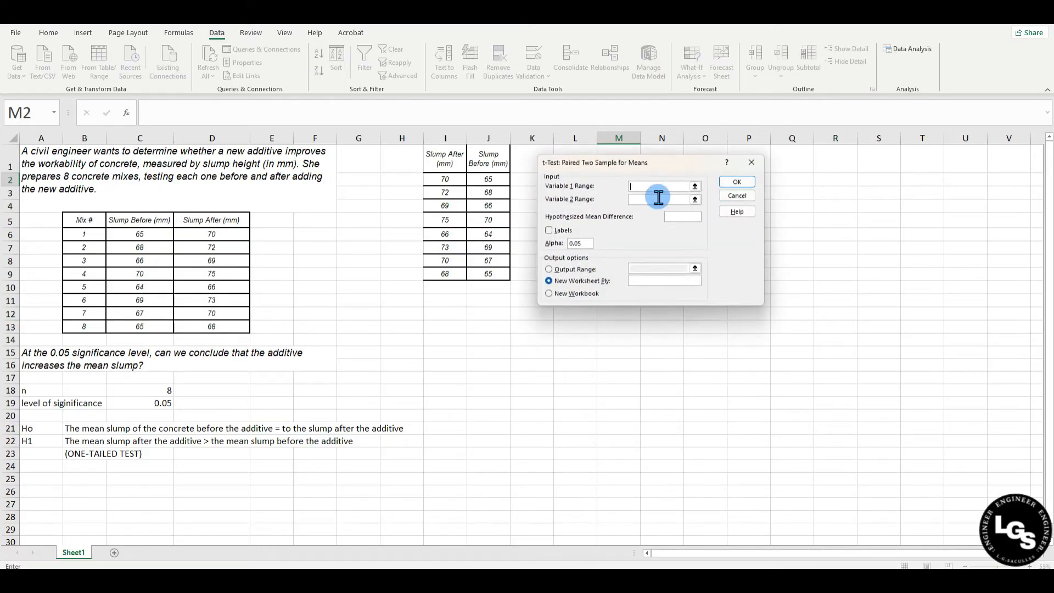
Set Variable 1 Range to I2:I9, Variable 2 Range to J2:J9 and the hypothesized mean difference to 0
drag(653, 165, 671, 163)
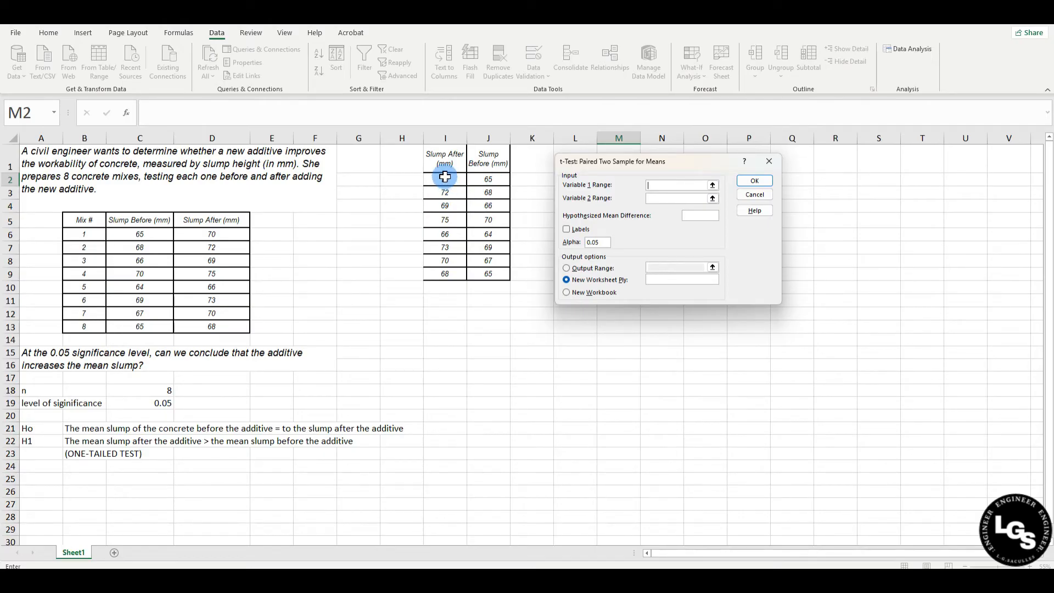
drag(444, 177, 458, 271)
click(667, 199)
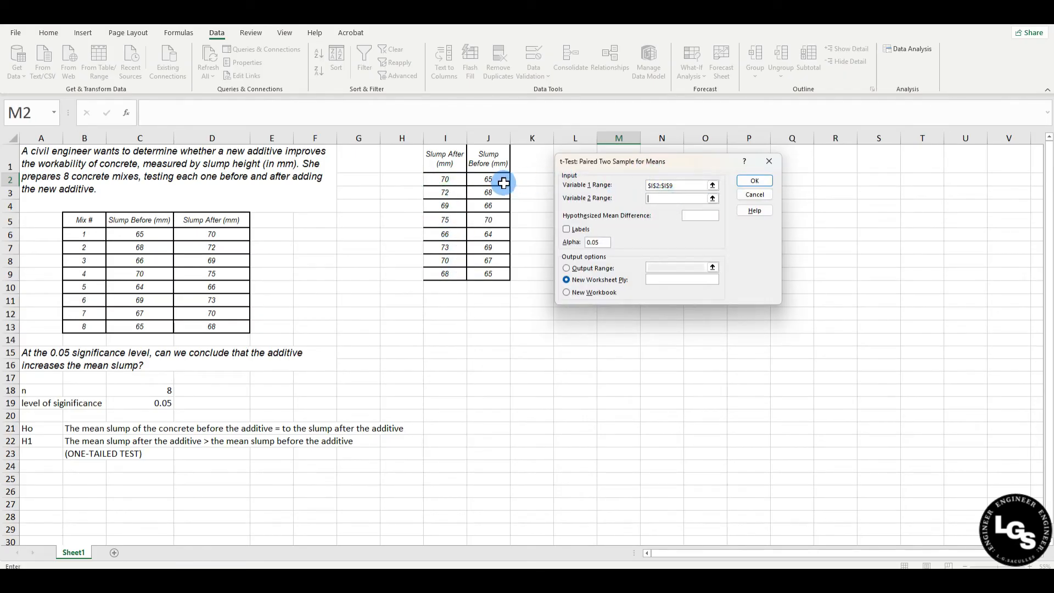
drag(496, 179, 500, 272)
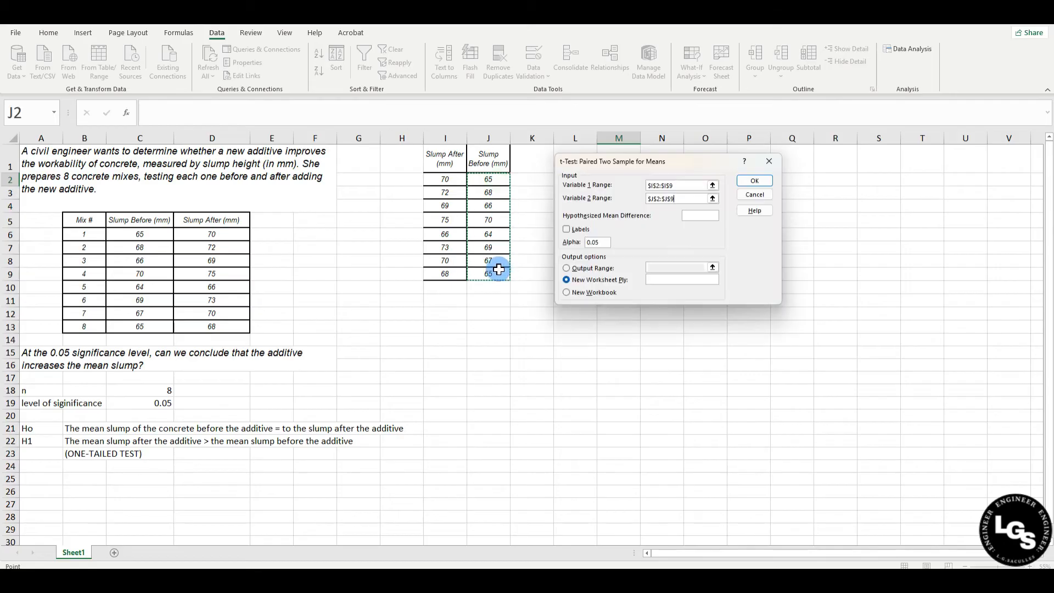
click(705, 216)
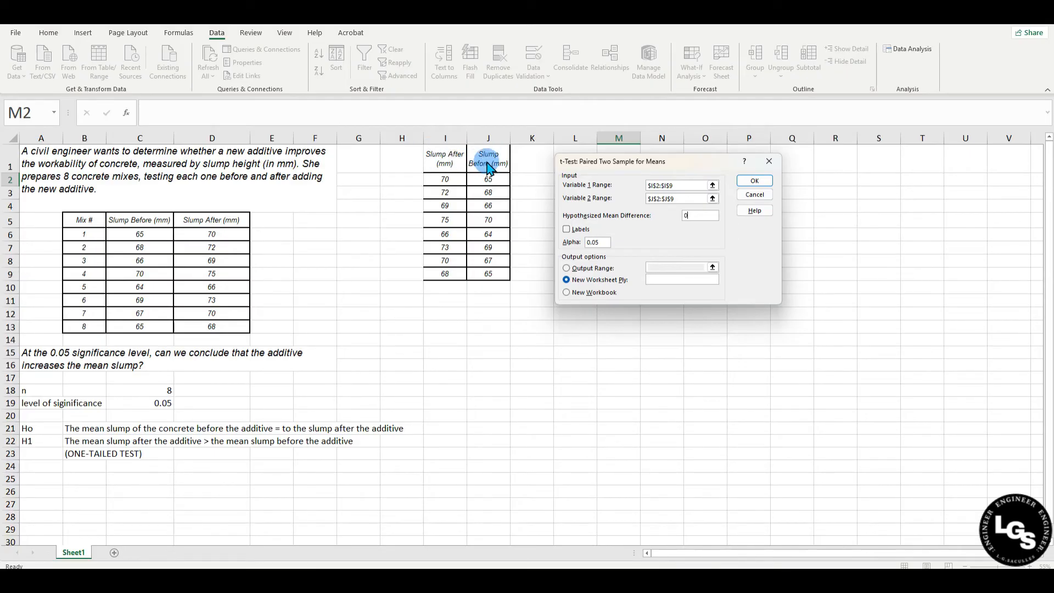
click(672, 185)
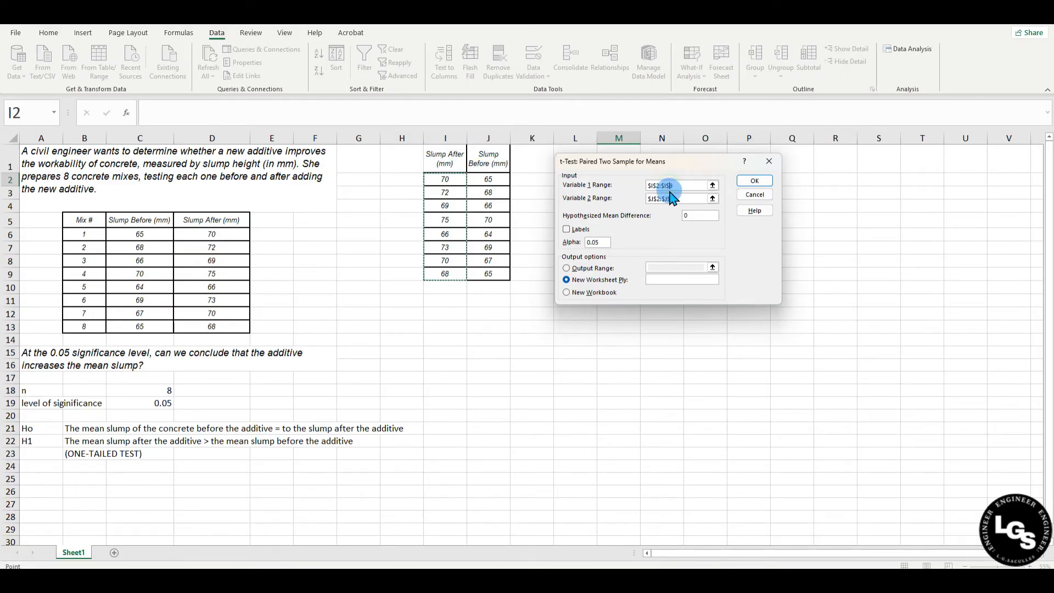
click(687, 185)
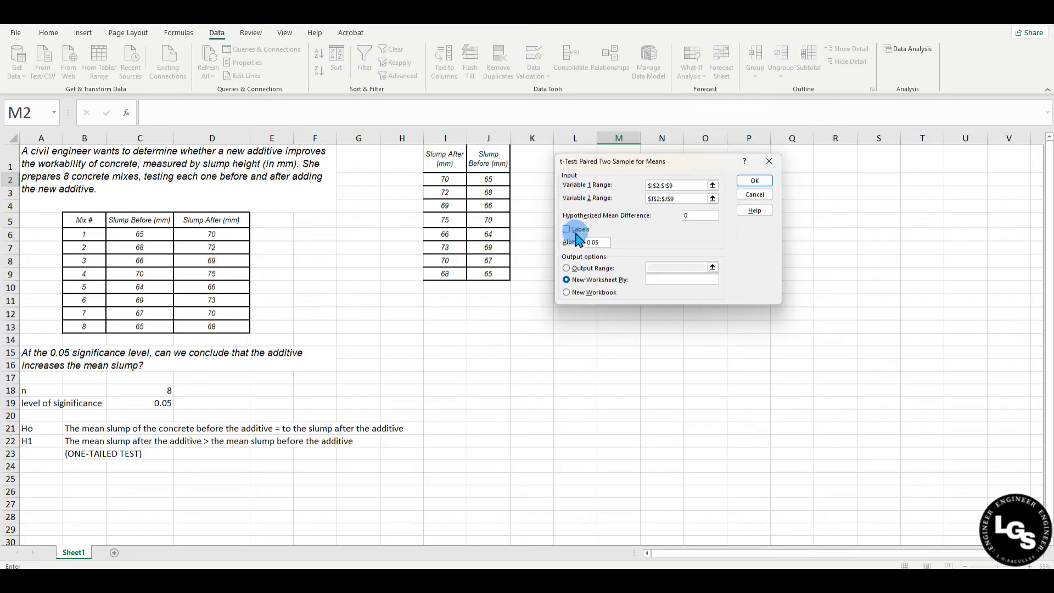
Run the paired t-test at alpha 0.05 with output starting at L1, and widen result columns L to N
click(603, 242)
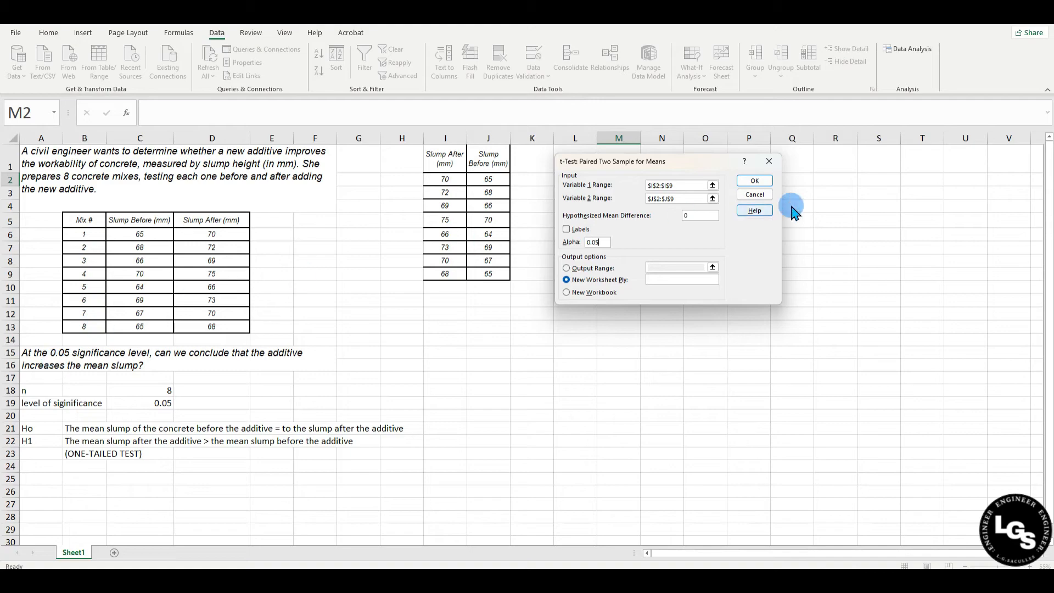
click(567, 268)
drag(681, 161, 445, 196)
click(433, 301)
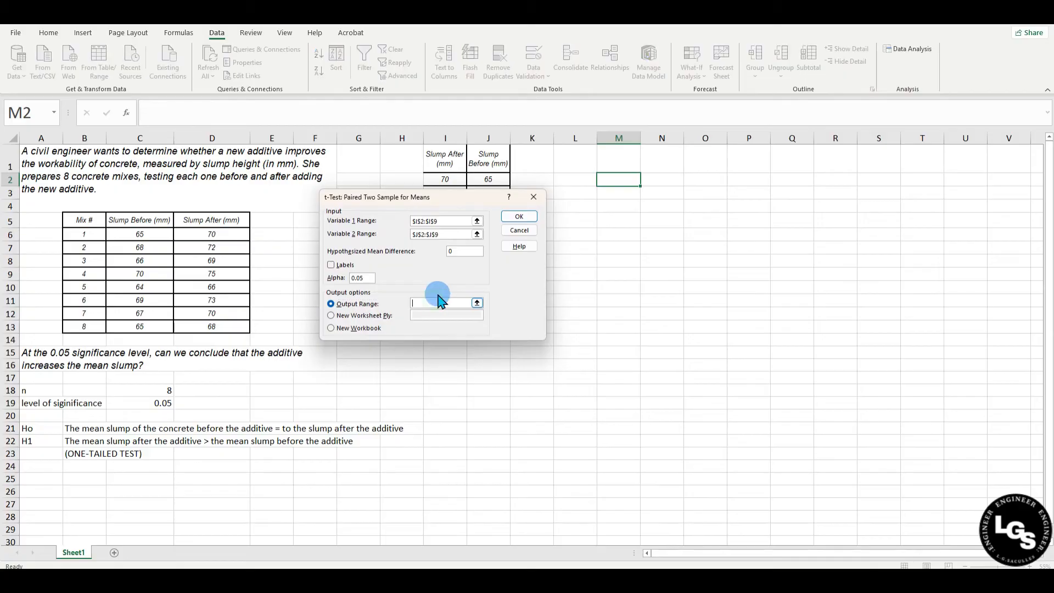
click(582, 162)
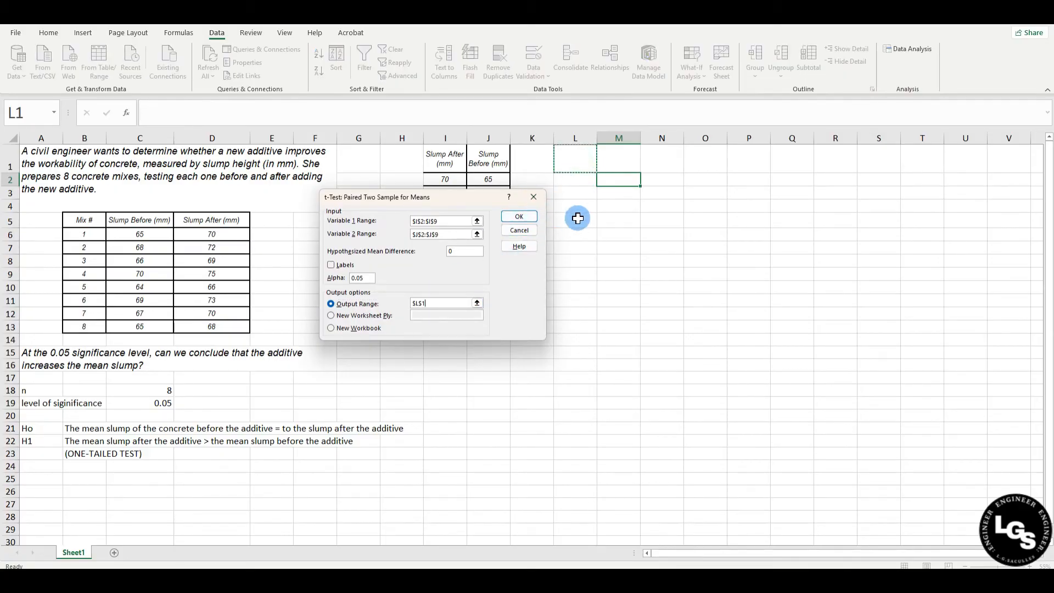
click(529, 219)
drag(598, 138, 766, 138)
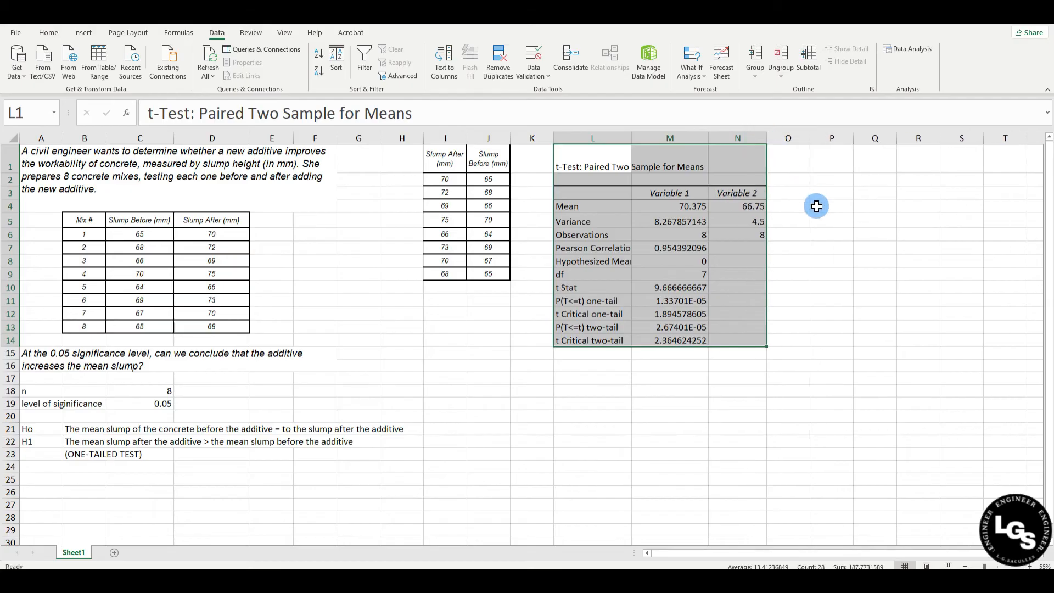
click(846, 247)
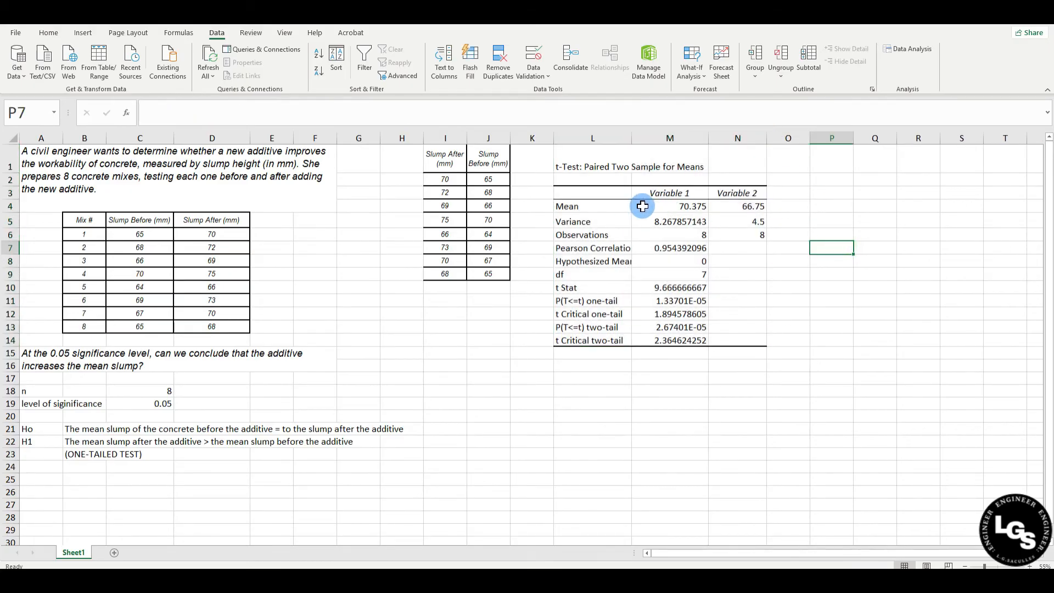
Examine the means, variances and observation counts of both variables in the t-test results
click(664, 209)
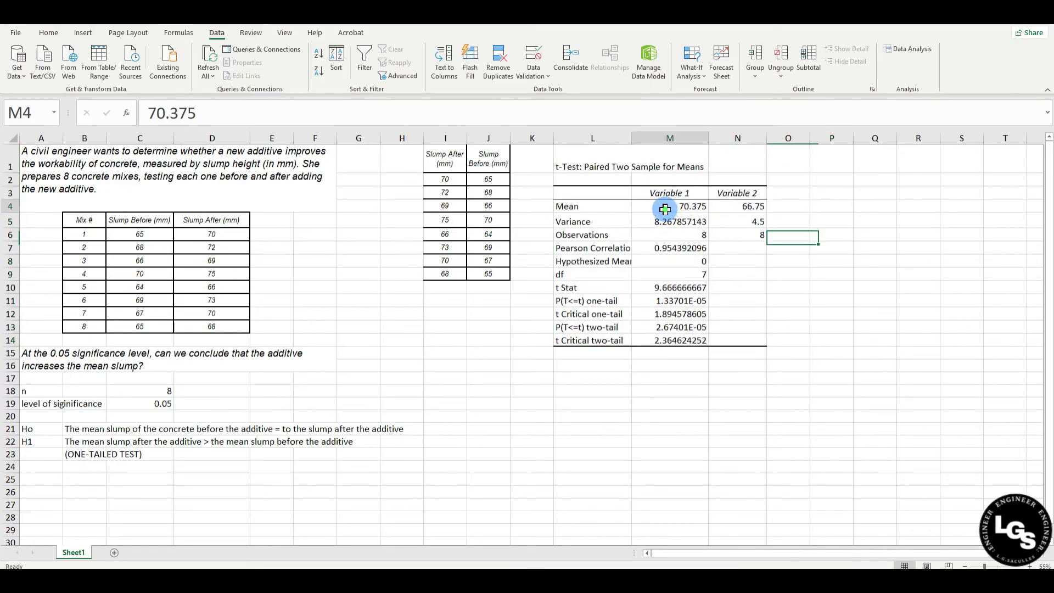
click(735, 205)
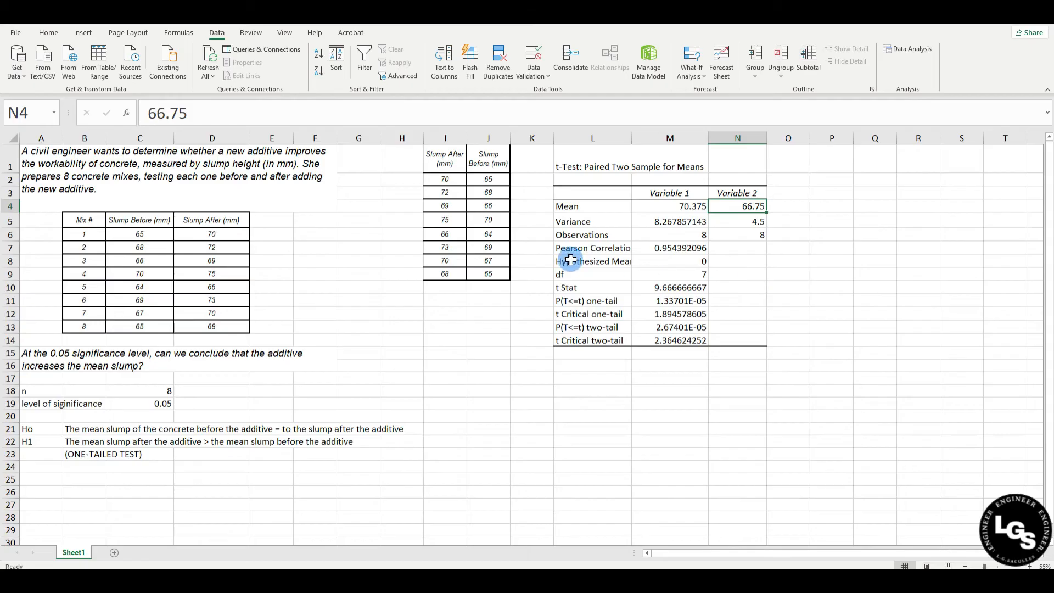
click(654, 226)
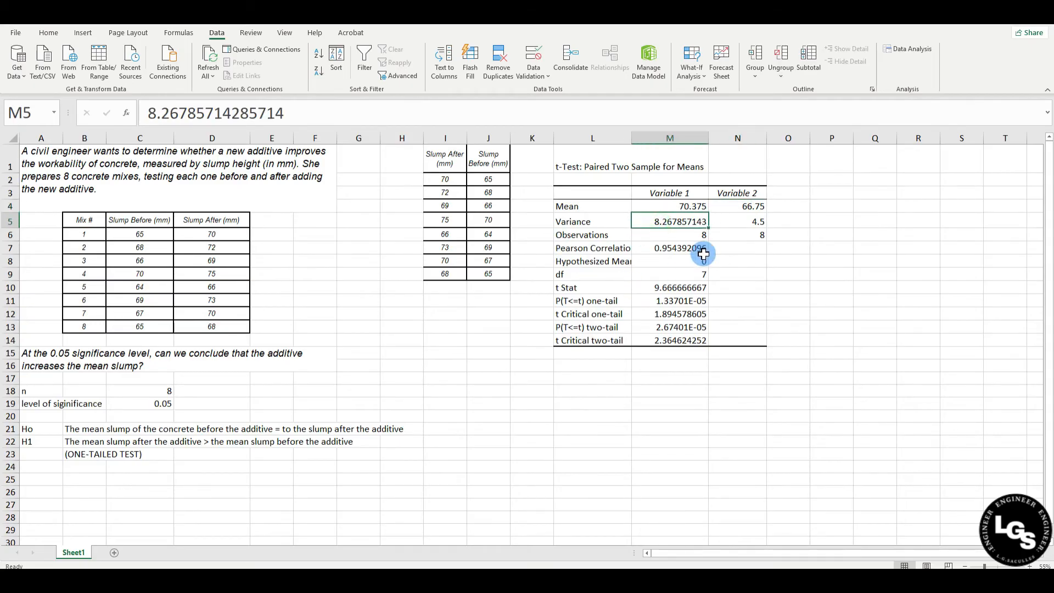
click(735, 225)
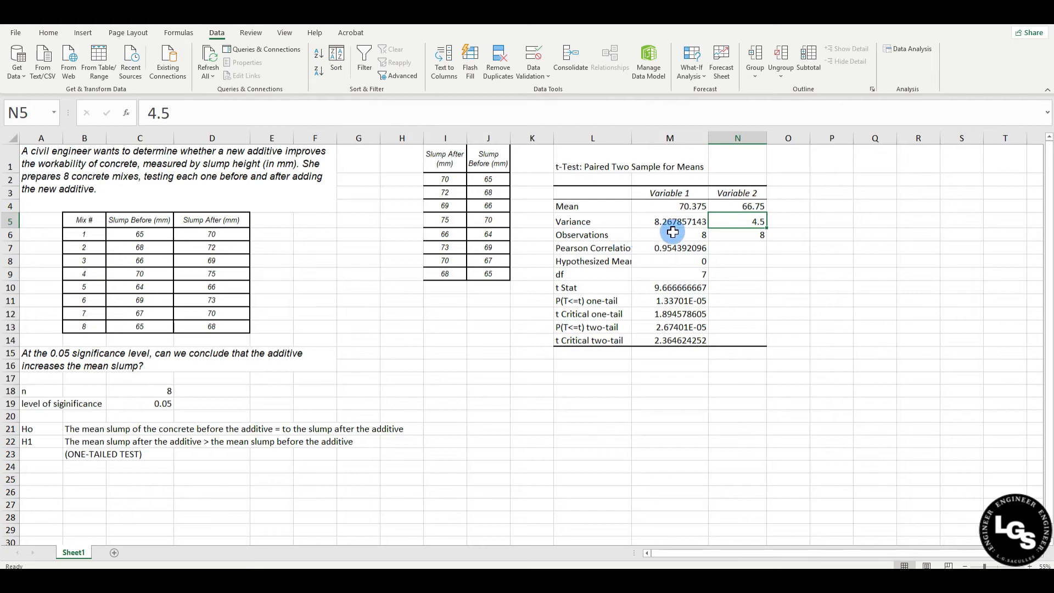
click(688, 234)
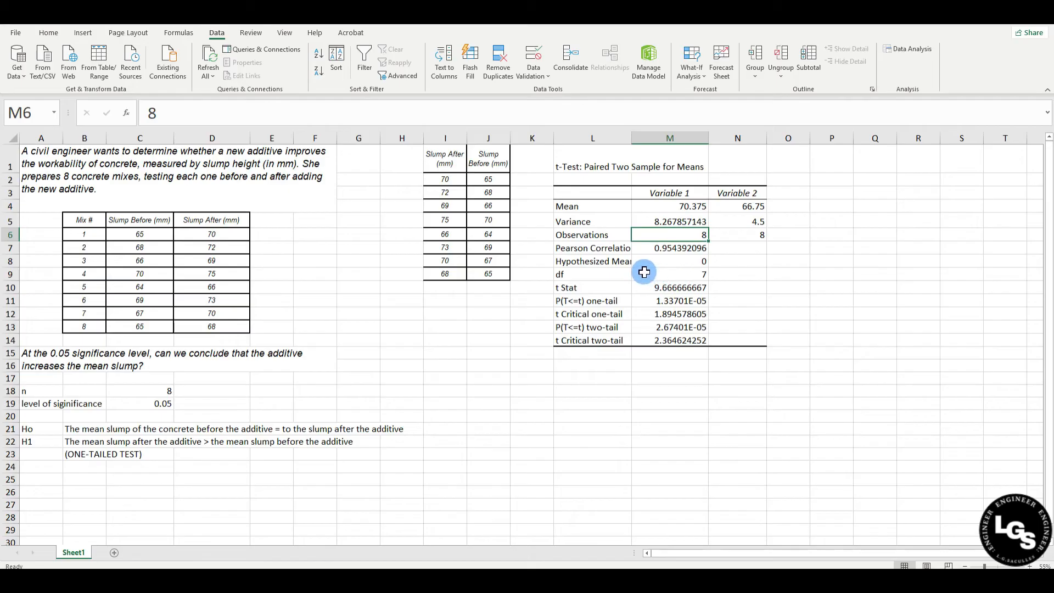
Widen column L to fit the Pearson Correlation label, and check the Pearson correlation value and the t Stat row
click(612, 249)
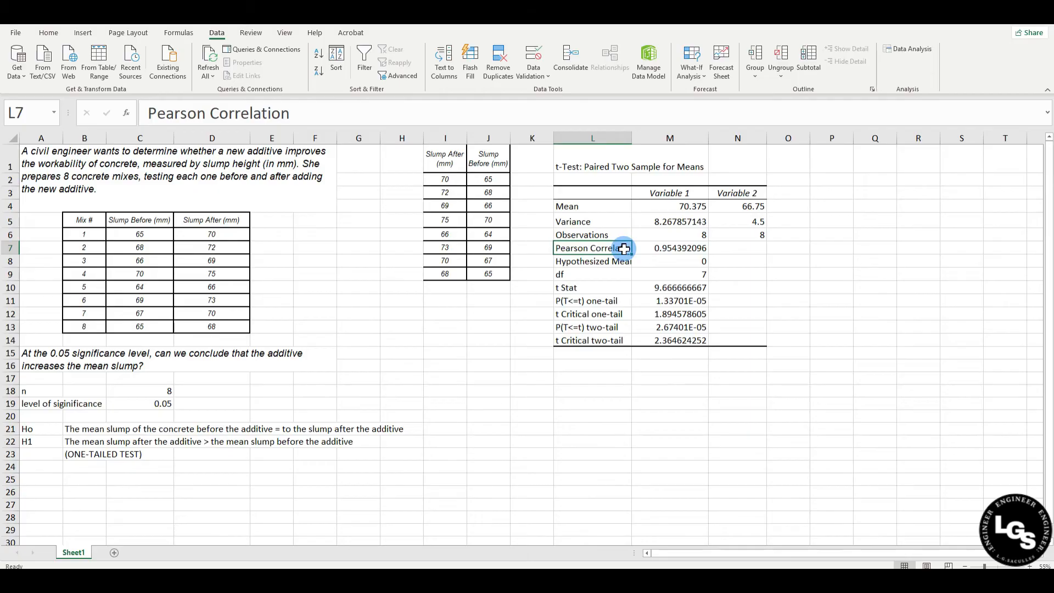
drag(628, 143, 651, 143)
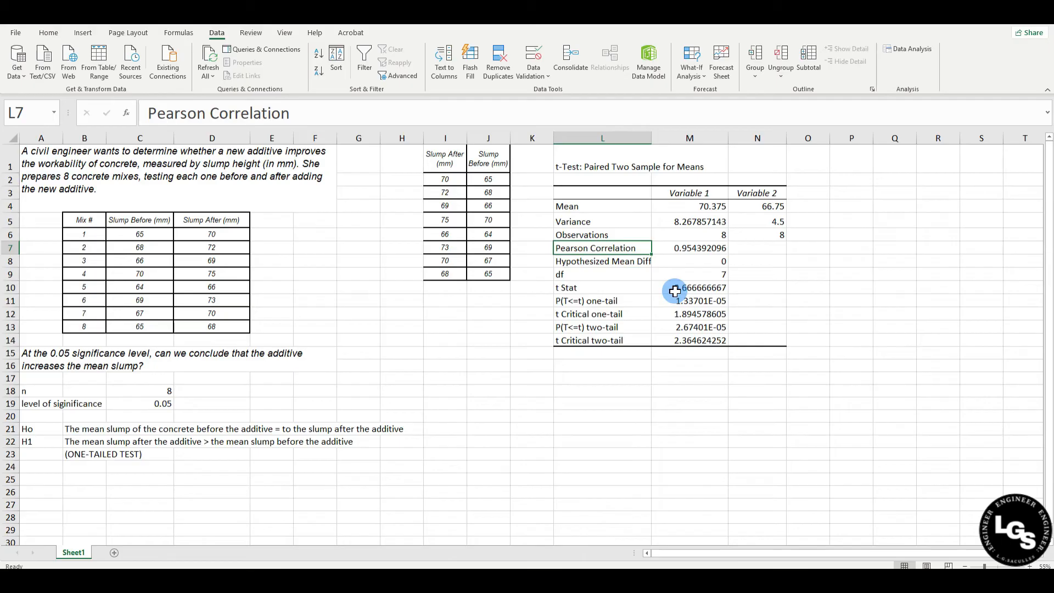
click(697, 251)
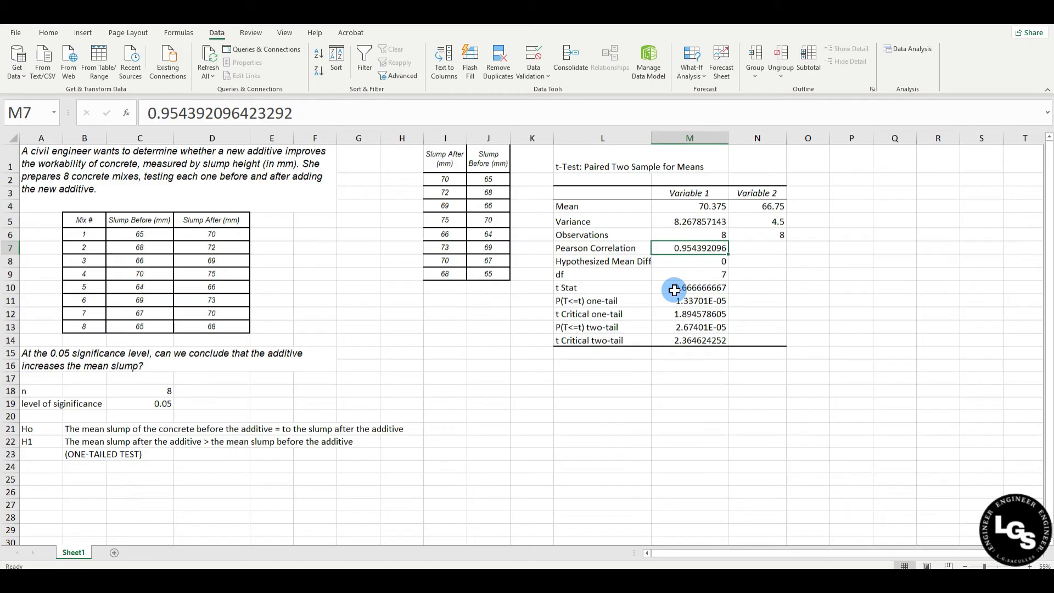
click(634, 284)
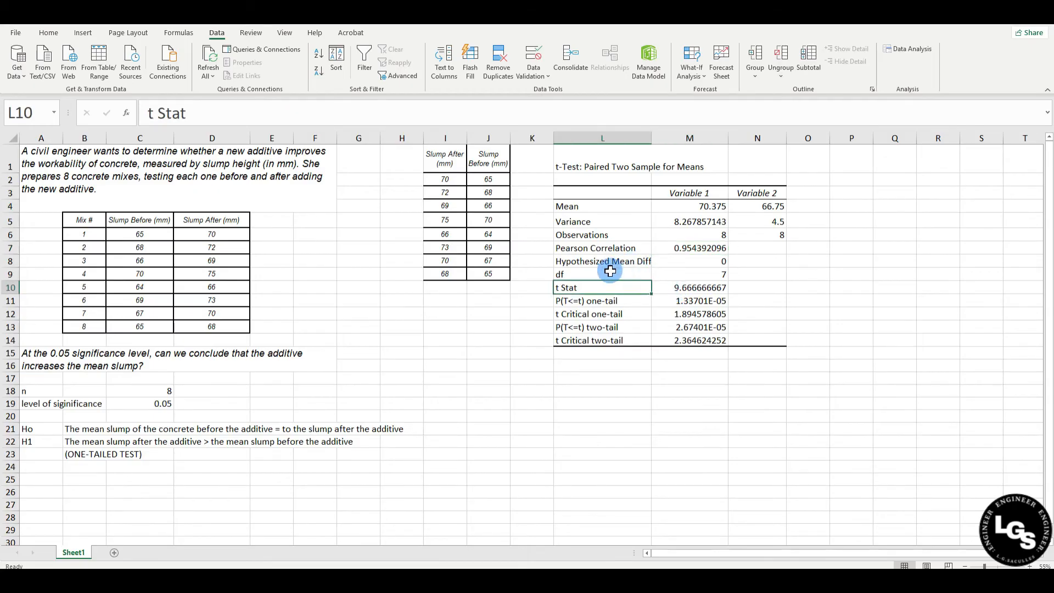
Check the Hypothesized Mean Difference and df rows in the t-test results
click(574, 264)
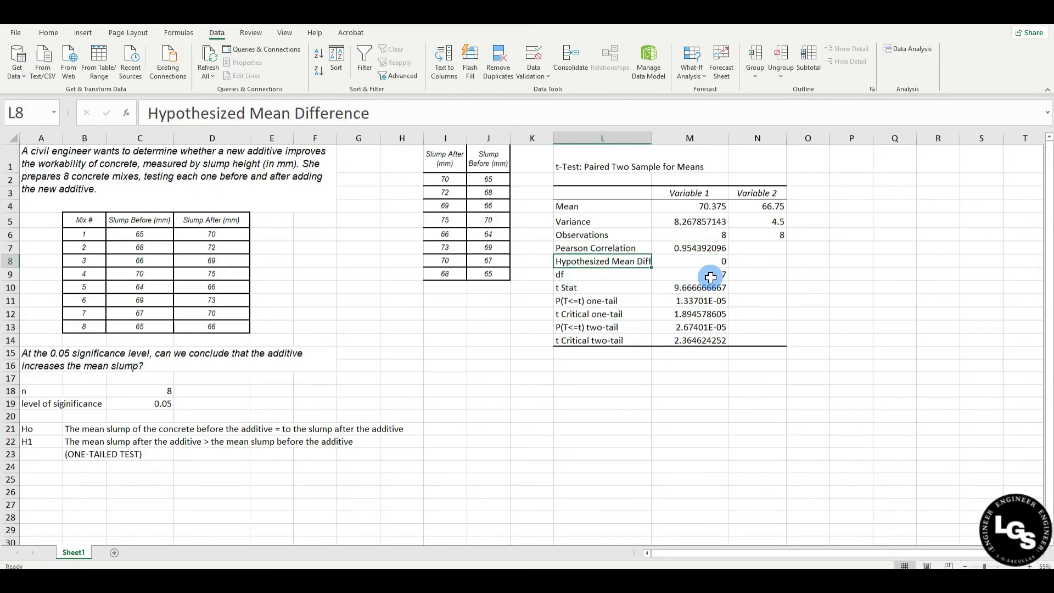
click(626, 274)
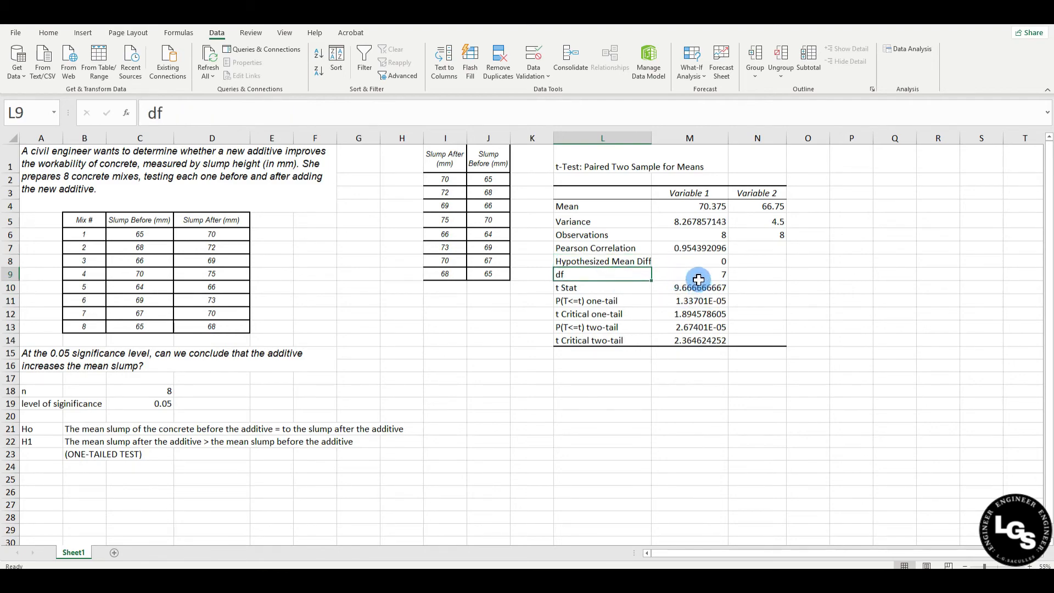
click(689, 276)
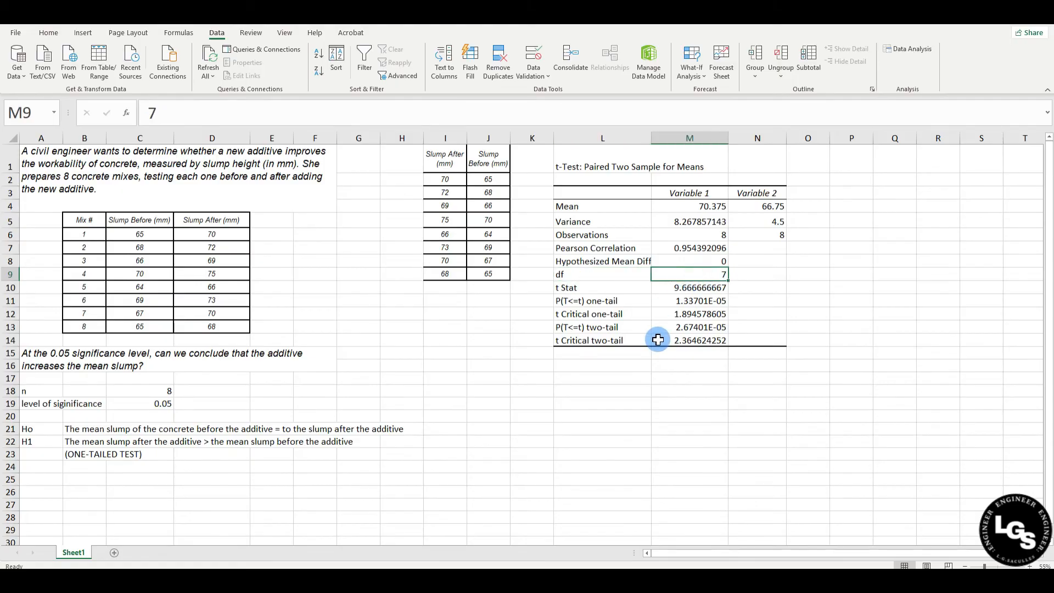
Highlight the t Stat label and value in L10:M10 with a yellow fill
drag(576, 288, 676, 288)
click(49, 33)
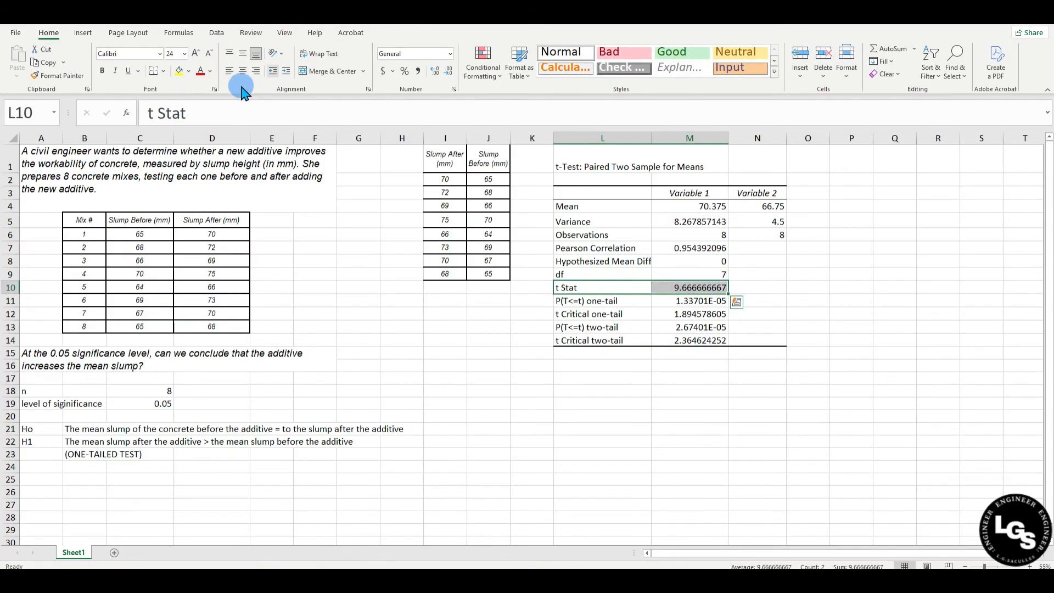
click(180, 71)
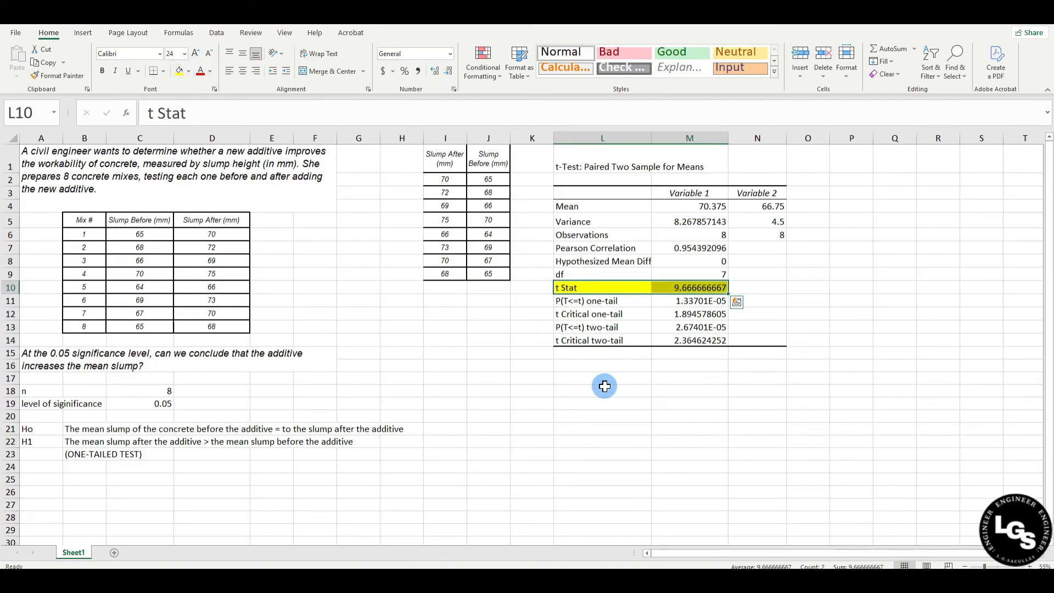
click(622, 390)
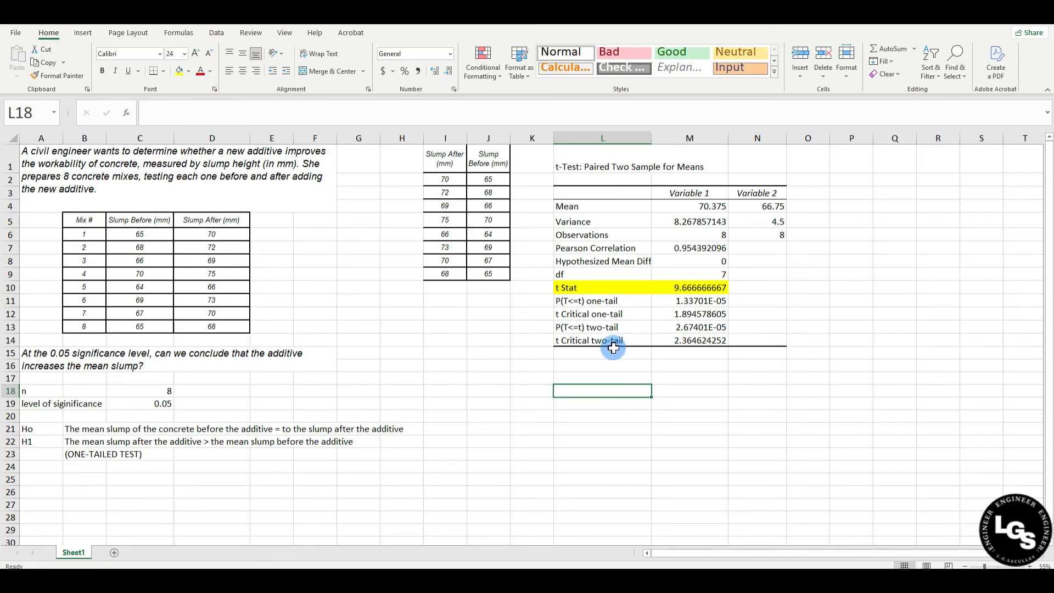
Highlight the t Critical one-tail label and value in L12:M12 with a light green fill
drag(595, 314, 664, 315)
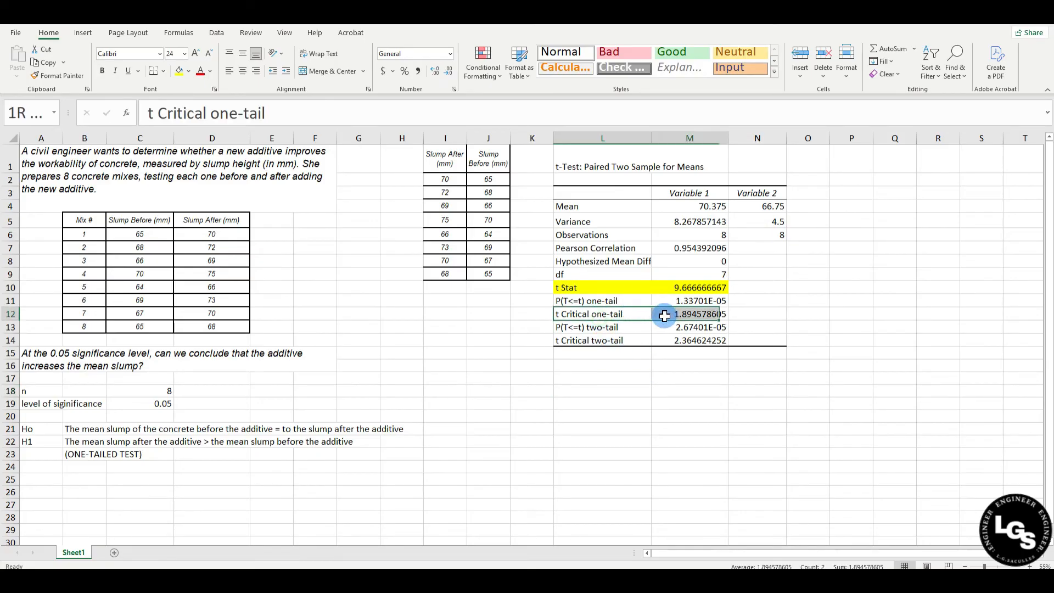
click(188, 71)
click(215, 174)
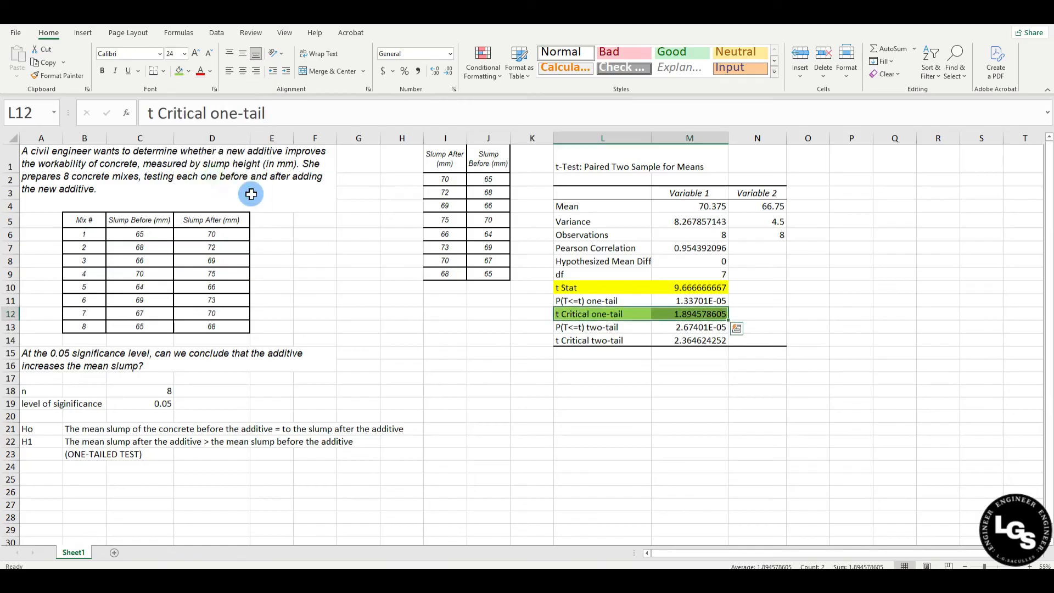
Paste the copied t-distribution curve picture below the t-test results, enlarged to 9.4" wide
click(582, 389)
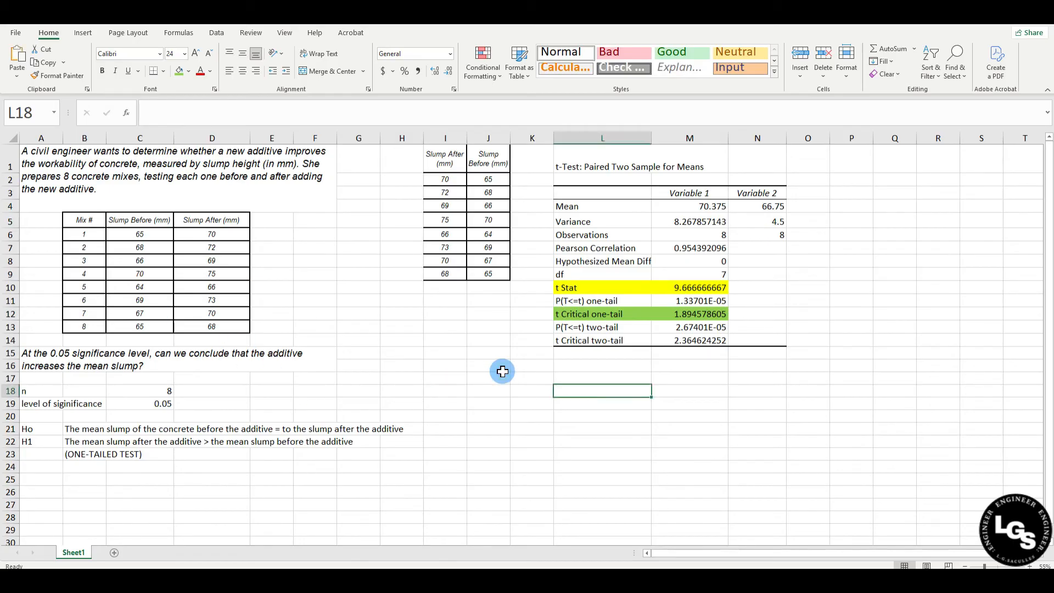
key(ctrl+v)
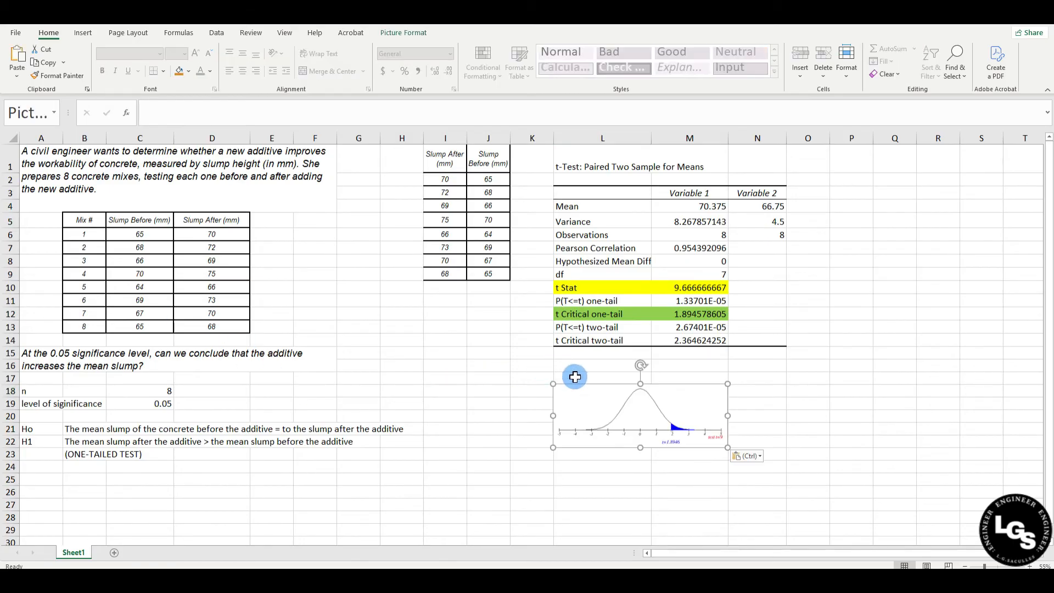
click(408, 33)
click(1020, 68)
click(1019, 68)
click(1020, 68)
click(1020, 68)
click(1020, 68)
click(1021, 69)
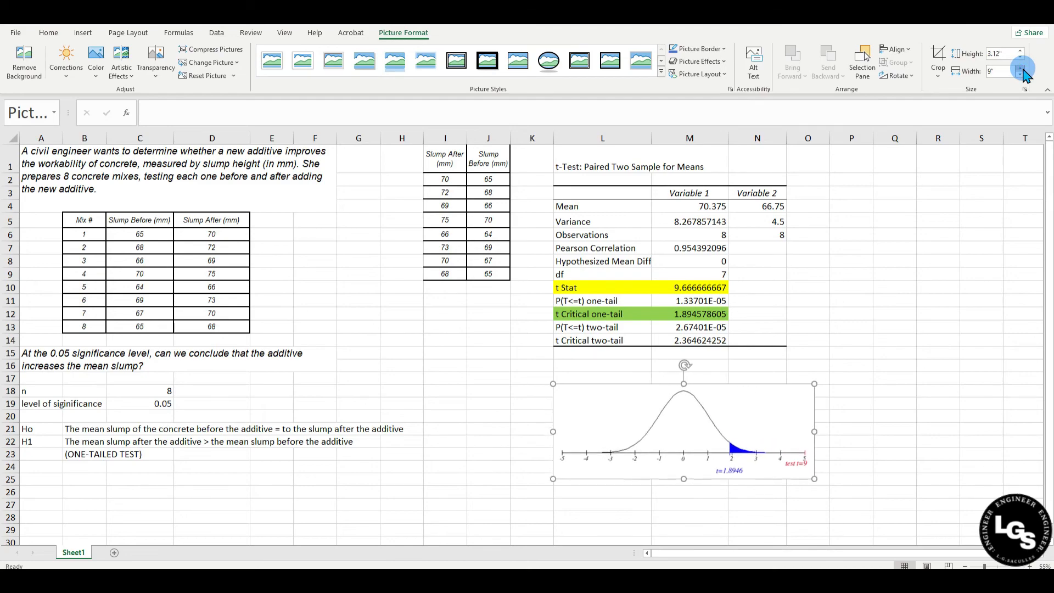
click(875, 337)
mouse_move(766, 464)
mouse_down()
mouse_move(784, 436)
mouse_move(777, 457)
mouse_up()
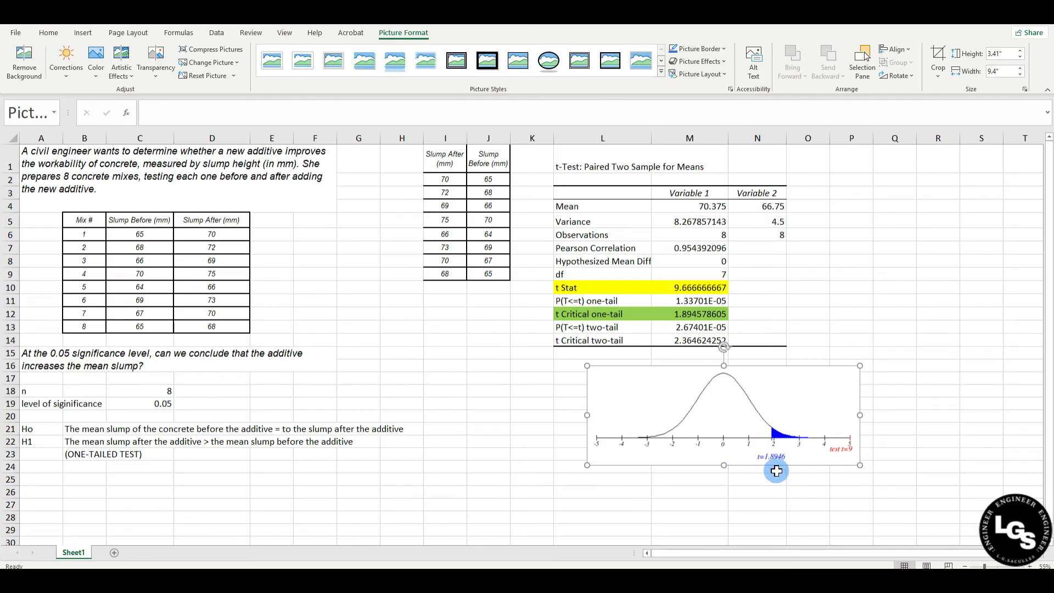
click(782, 488)
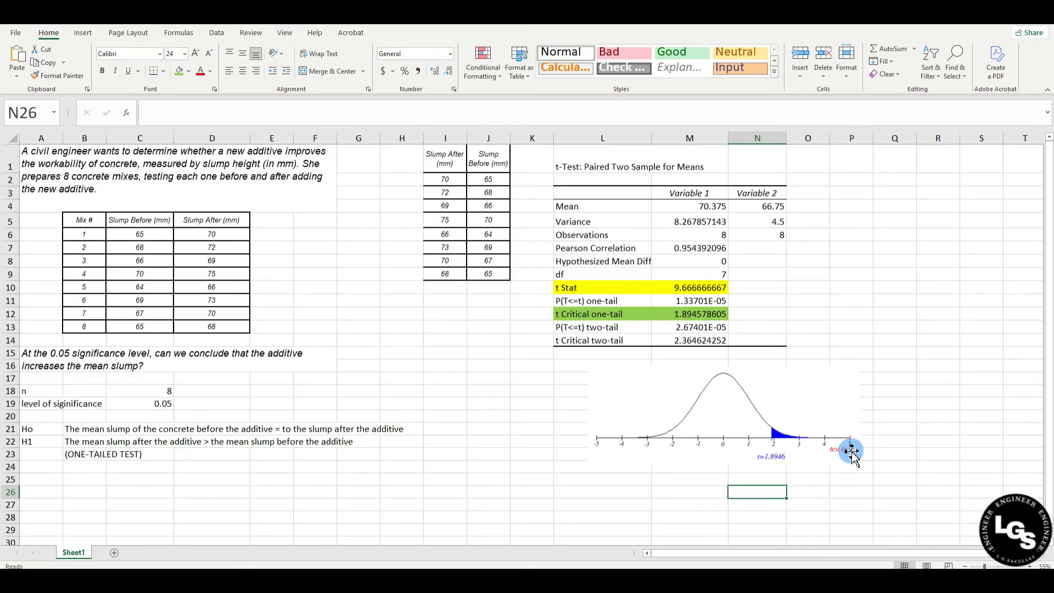
Enter the label "Decision" in L26 and the outcome "Reject Ho" in M26
click(596, 493)
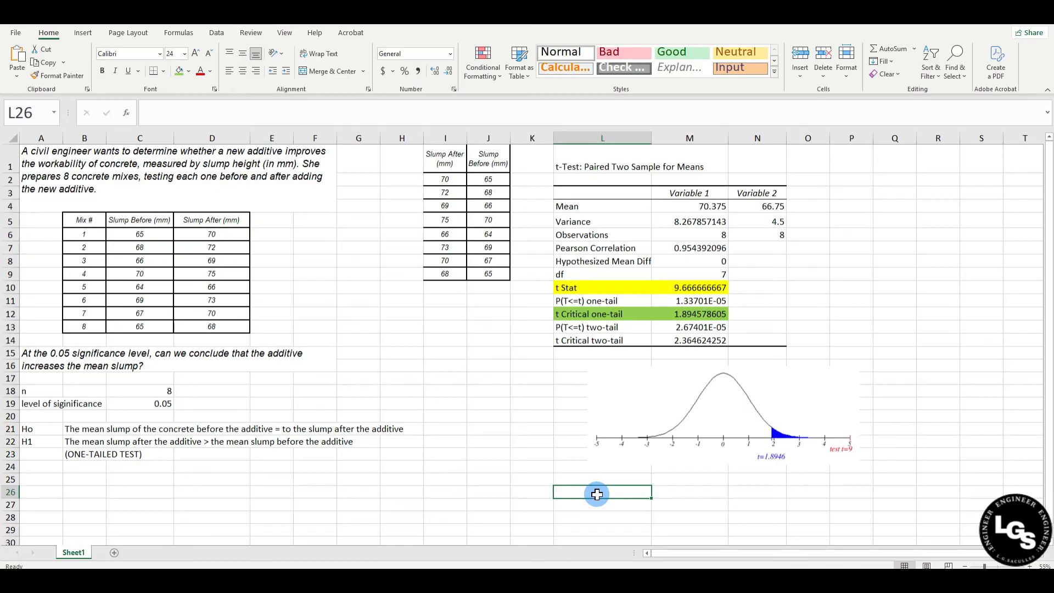
text(Dec)
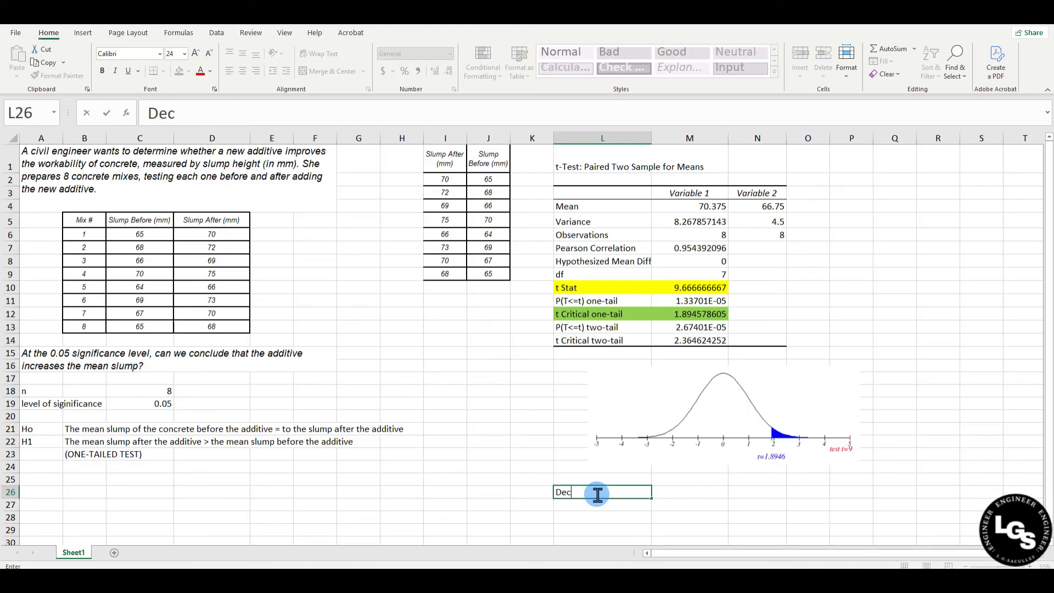
text(ision)
key(Tab)
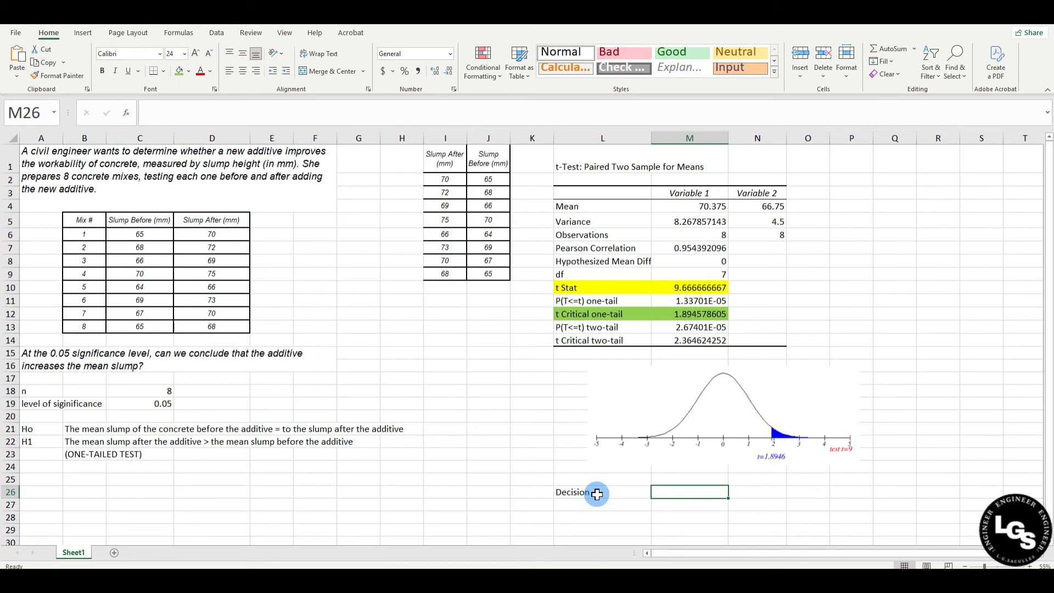
text(Reject H)
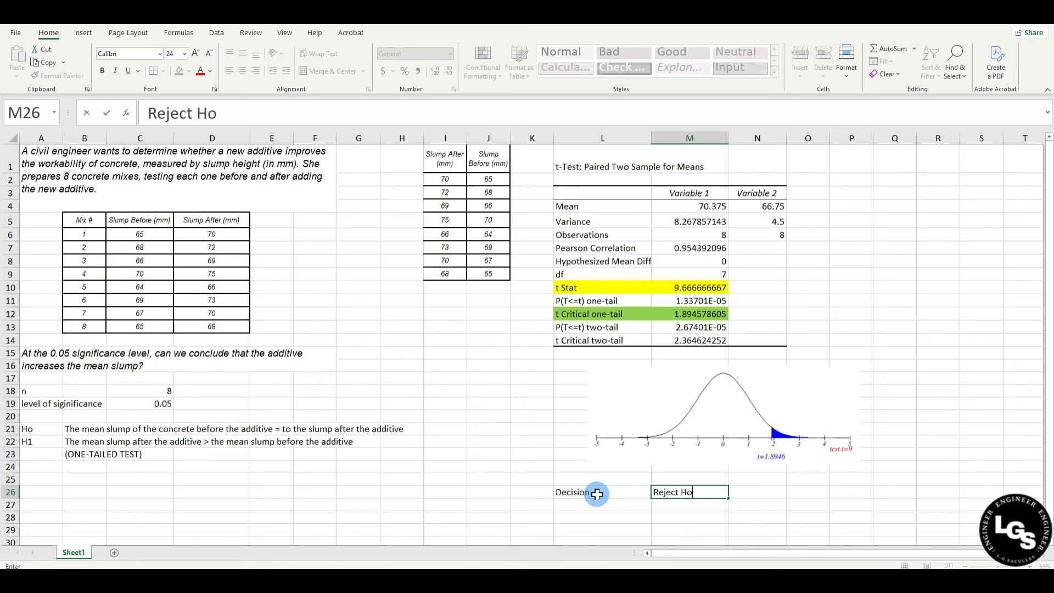
text(o)
key(Return)
Enter the label "Conclusion" in L27, directly under the Decision label
click(592, 506)
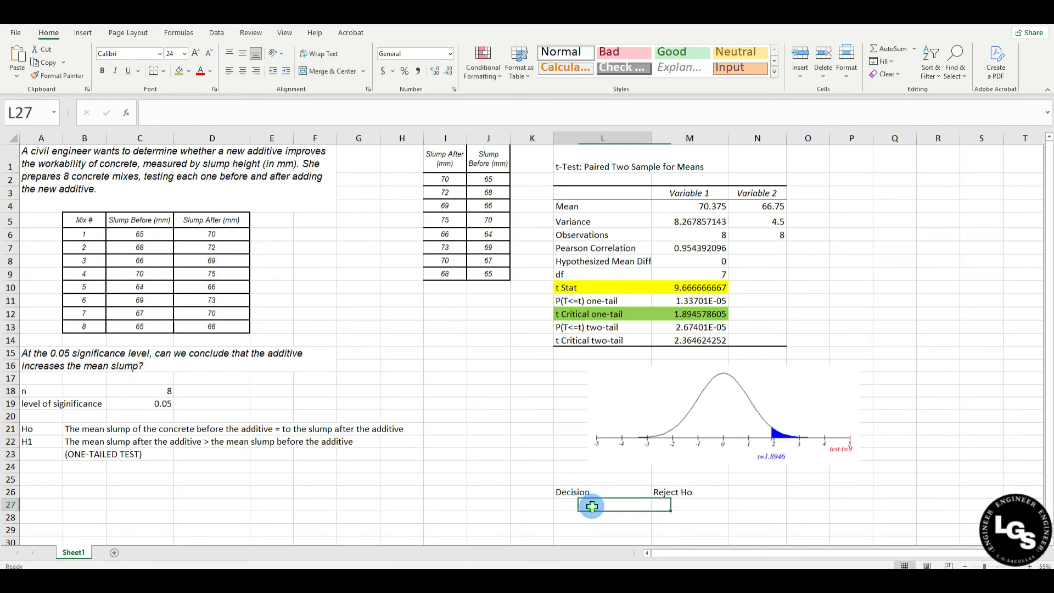
text(Conclusion)
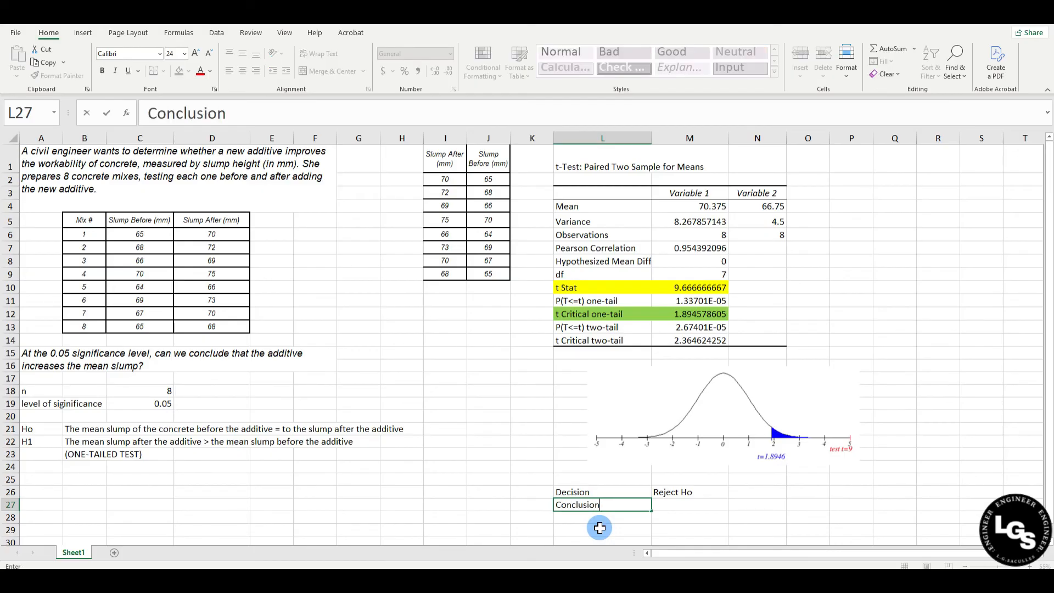
key(Tab)
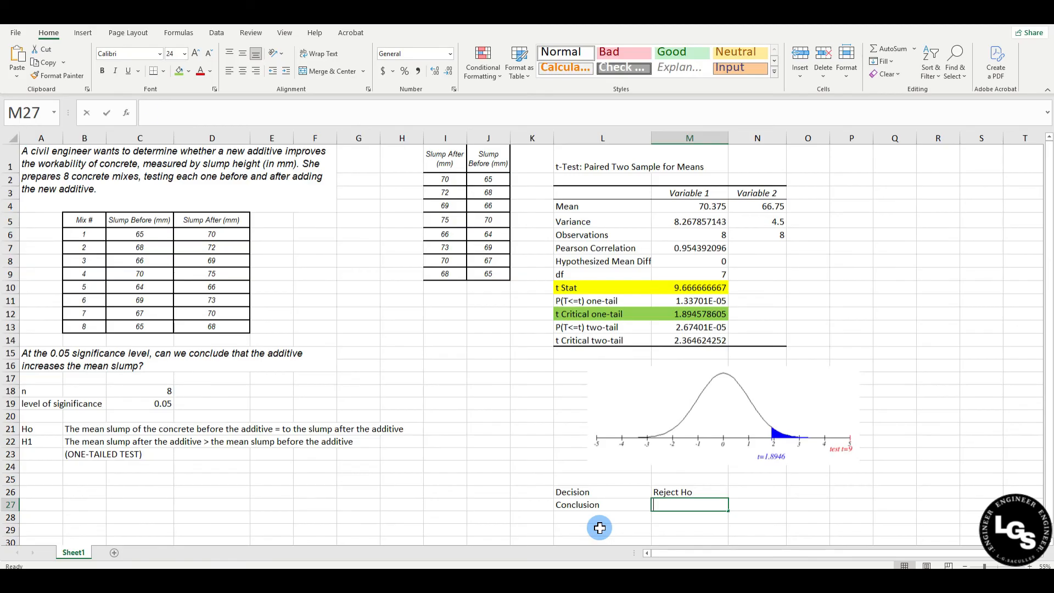
Enter in M27 "At the 0.05 level of significance, there is sufficient evidence to conclude that the additive increases the mean slump height, improving the workability of concrete."
text(At the)
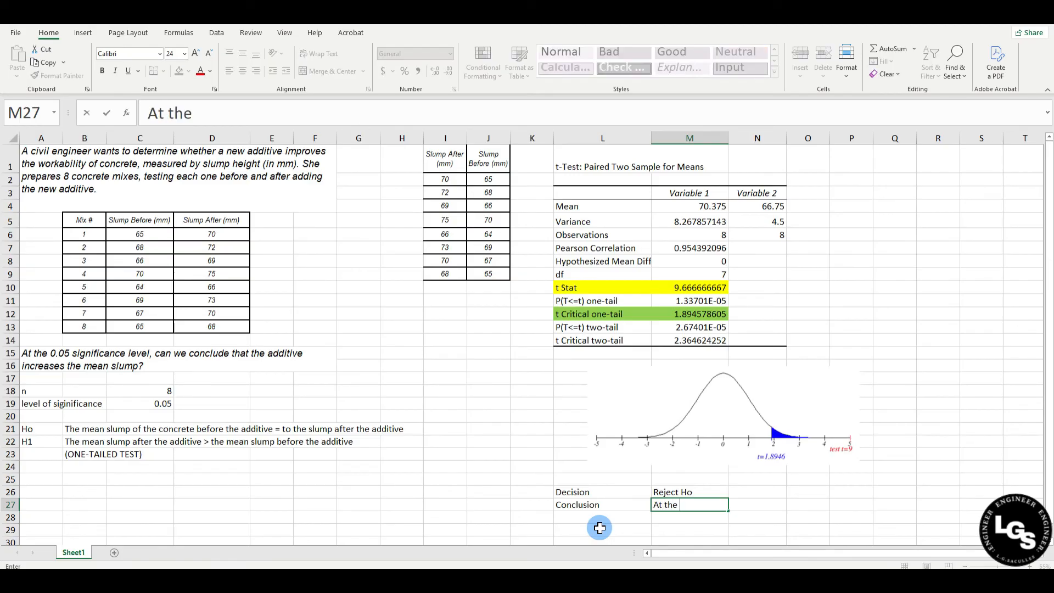
text( 0.05 level of sig)
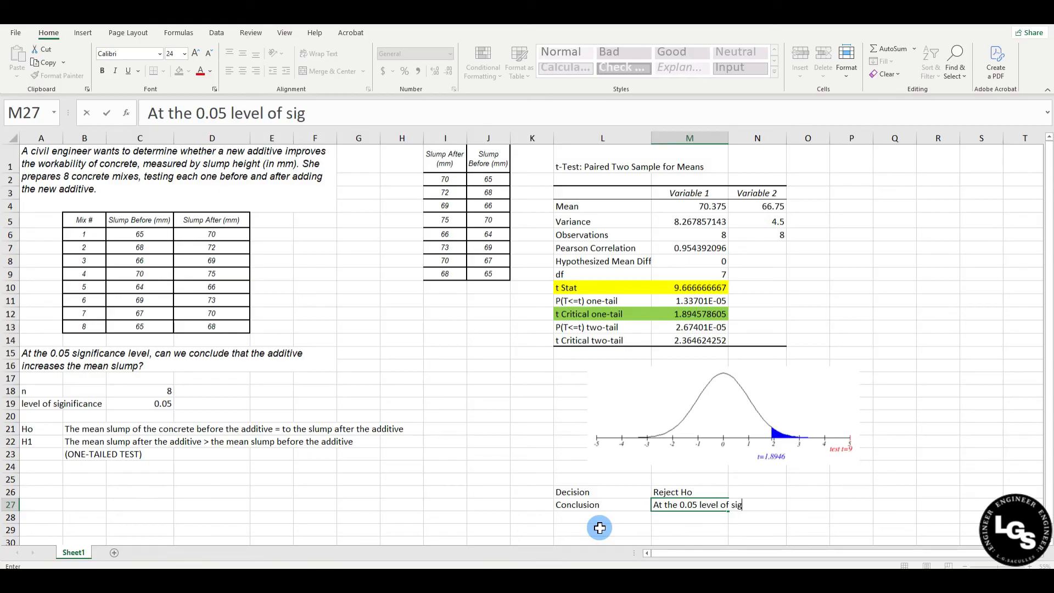
text(nificance)
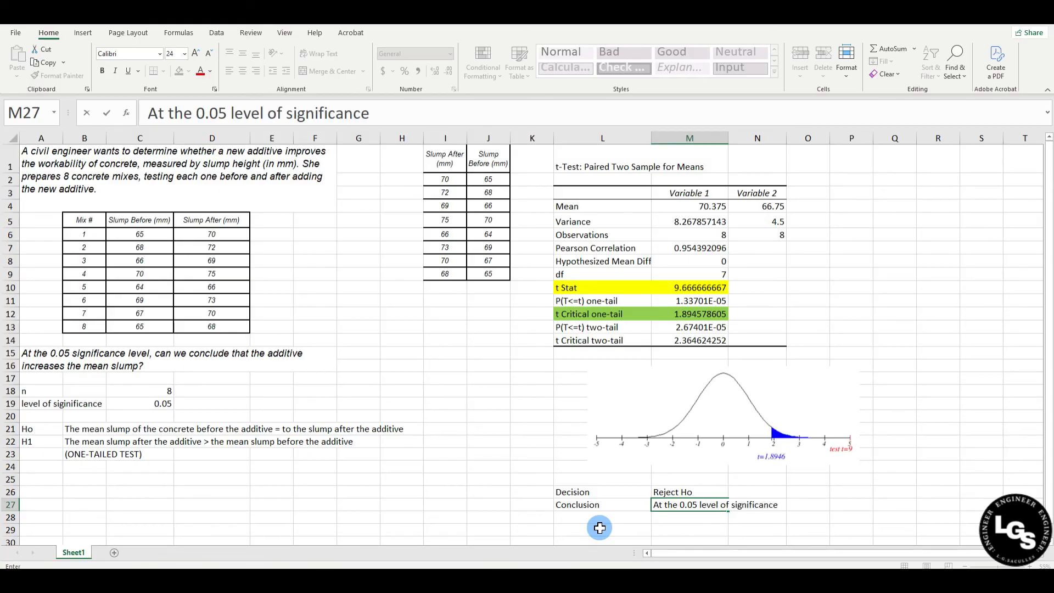
text(, there is sufficient)
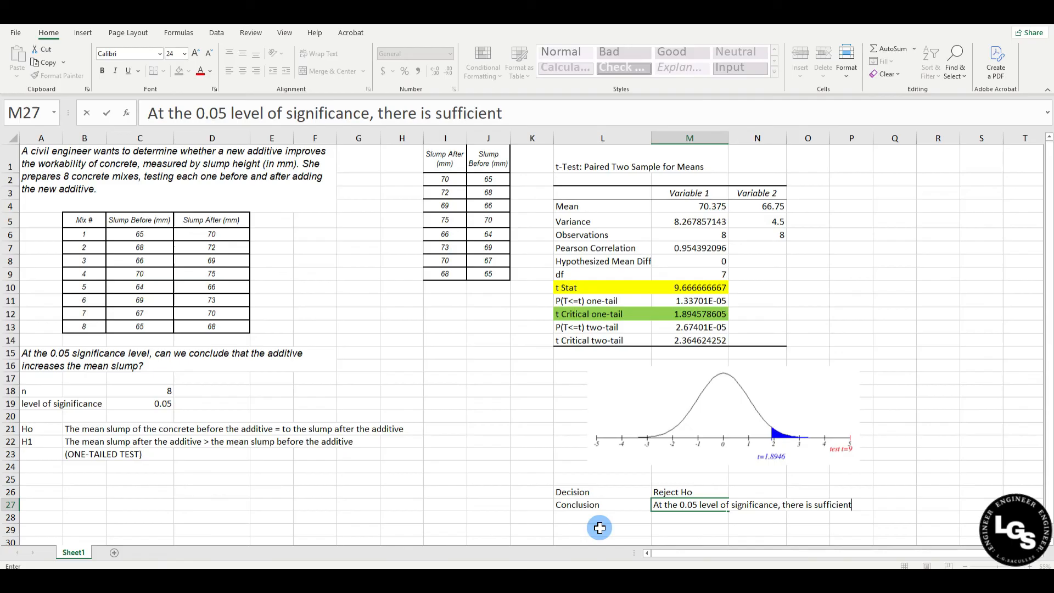
text( evidence to conclude that the)
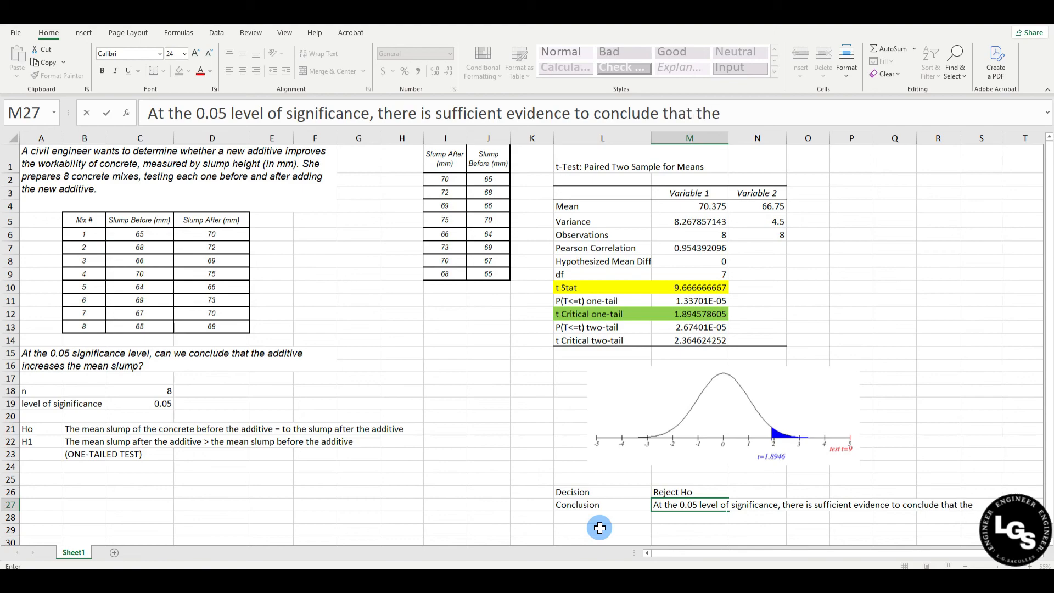
text( additive increases the me)
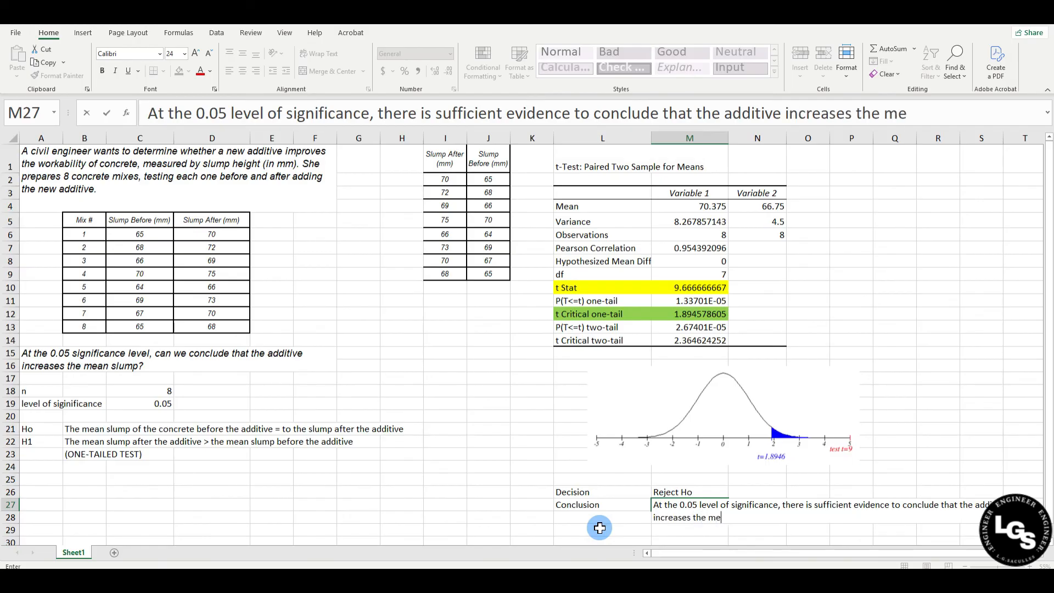
text(an slumpo)
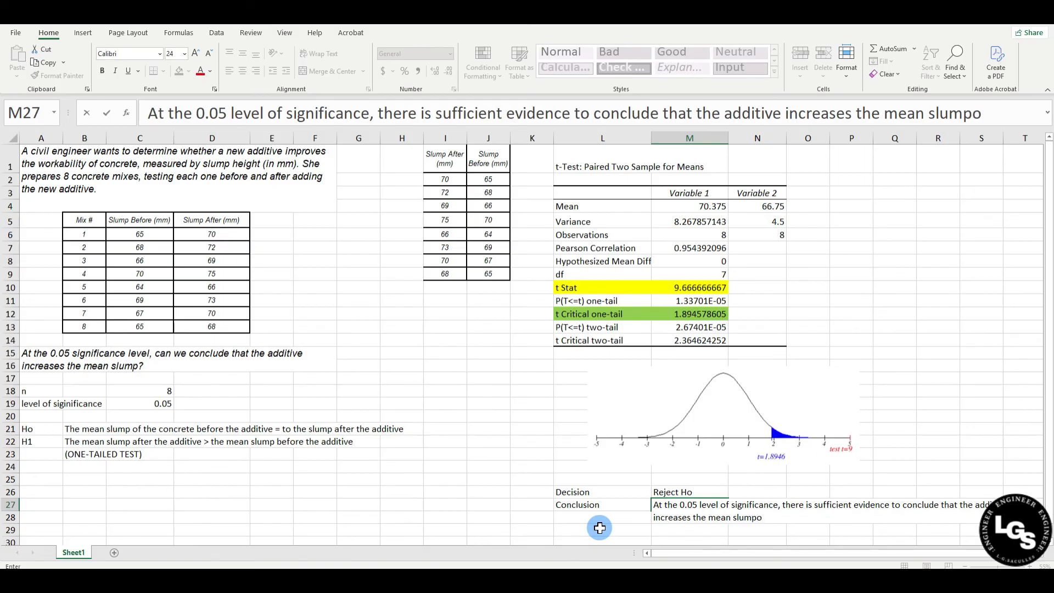
text(height, imp)
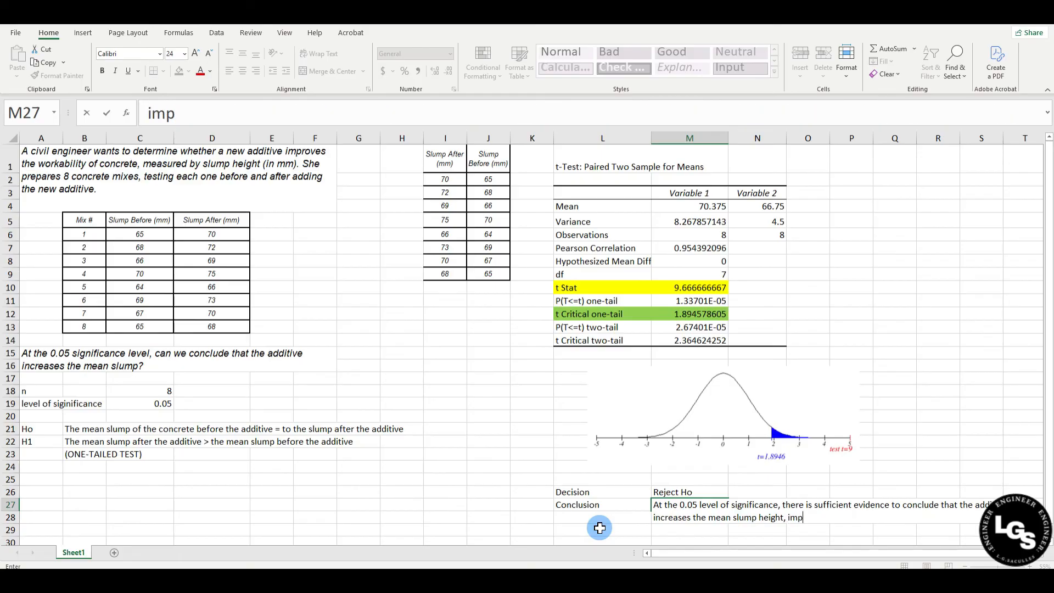
text(roving the workabilit)
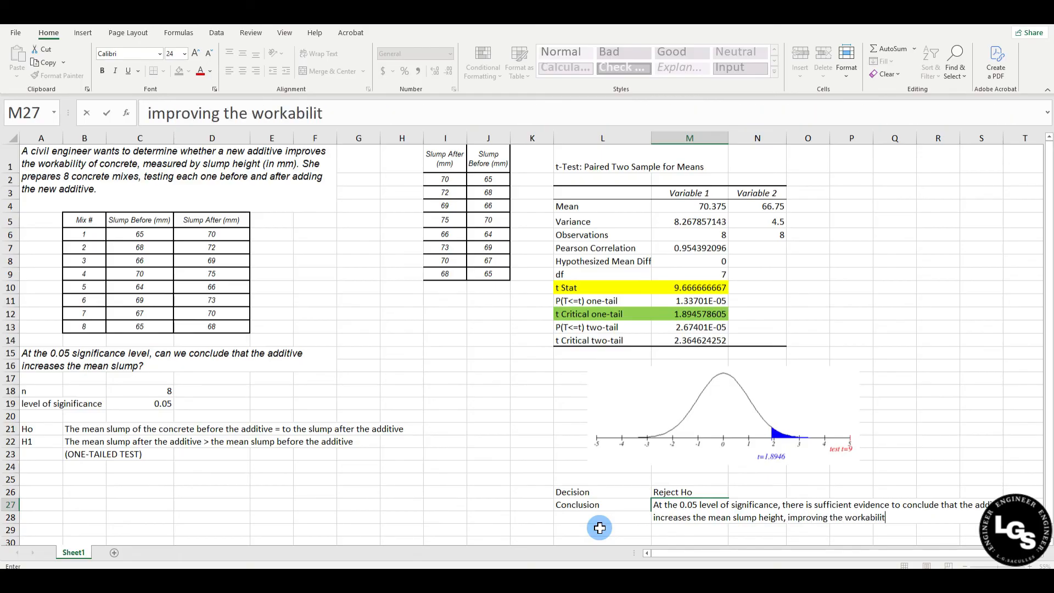
text(y of concrete.)
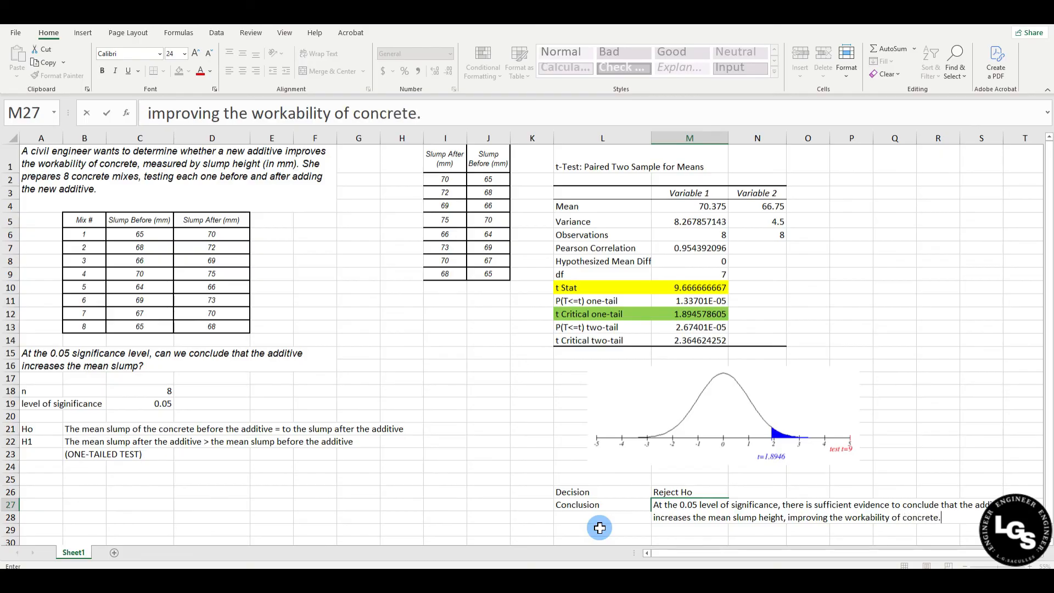
key(Return)
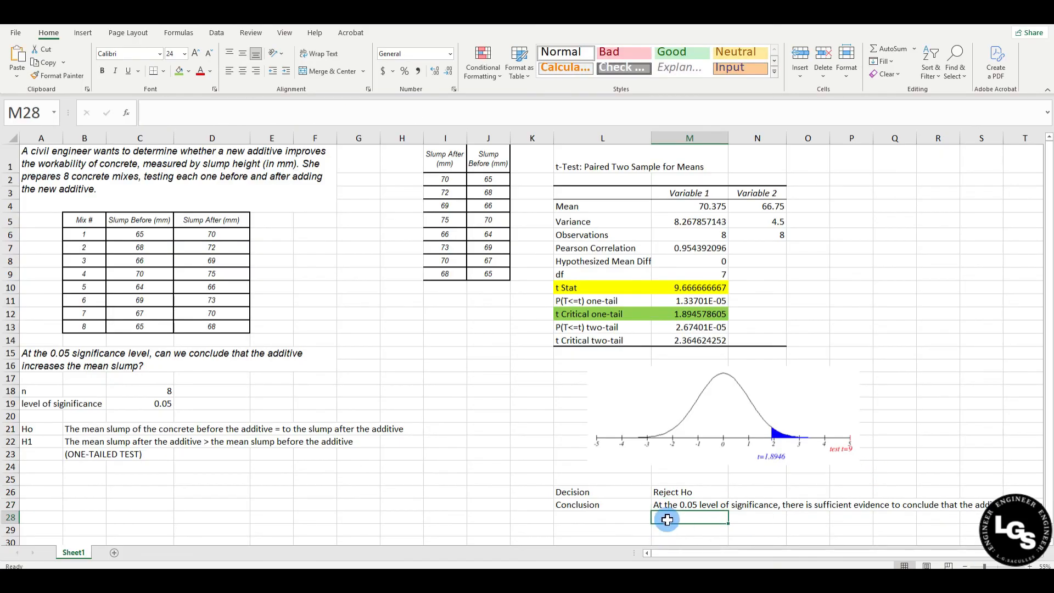
Merge M27:S29 for the conclusion text, wrap it and align it to the top left of the merged cell
drag(664, 509, 983, 529)
click(328, 70)
click(319, 53)
click(230, 52)
click(230, 70)
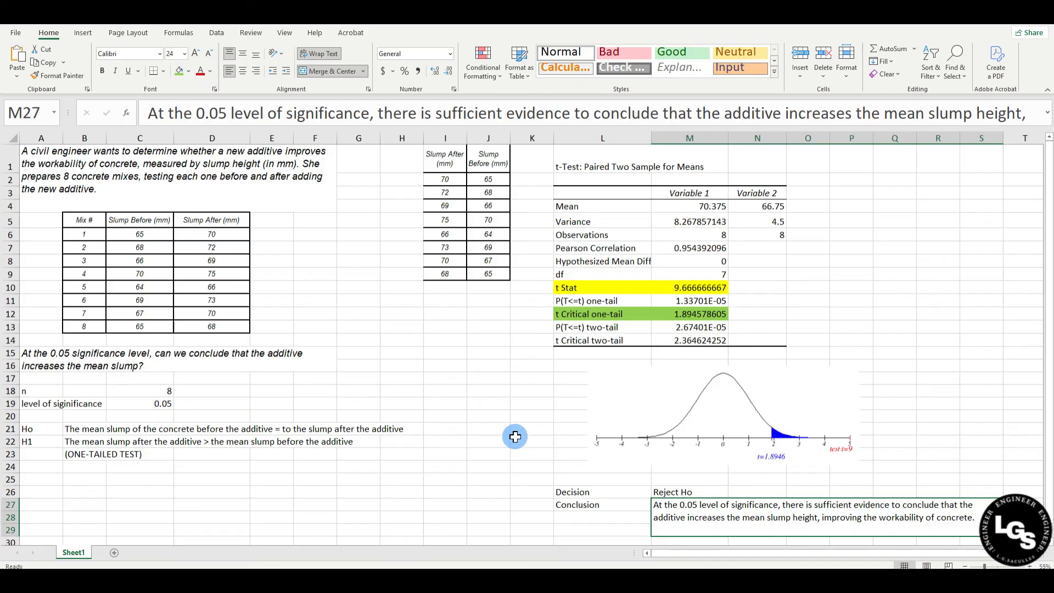
click(498, 437)
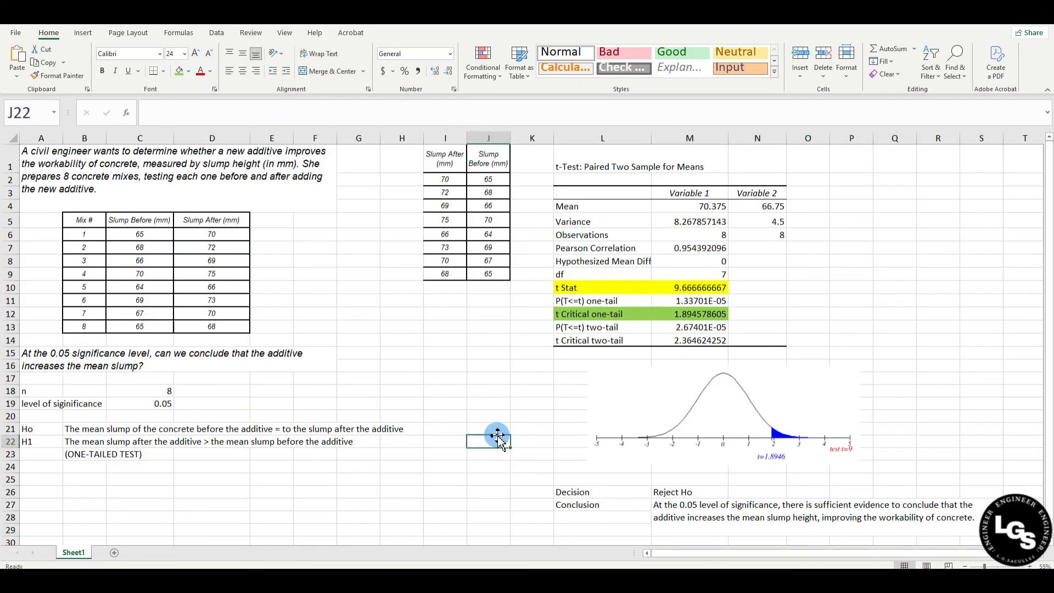
Highlight the P(T<=t) one-tail label and value in L11:M11 with a yellow fill
click(619, 300)
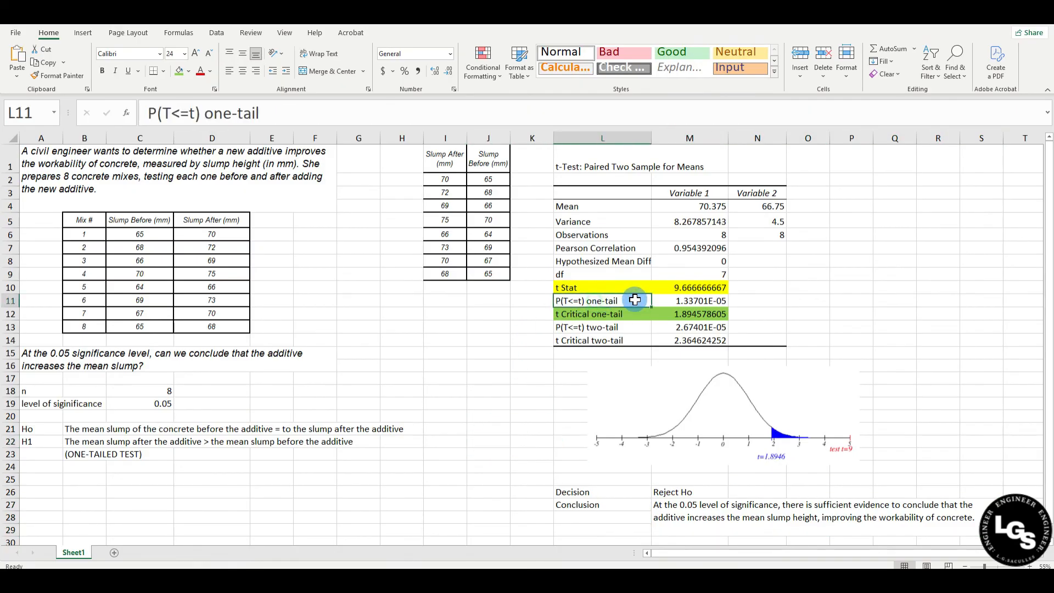
drag(619, 300, 683, 301)
click(189, 71)
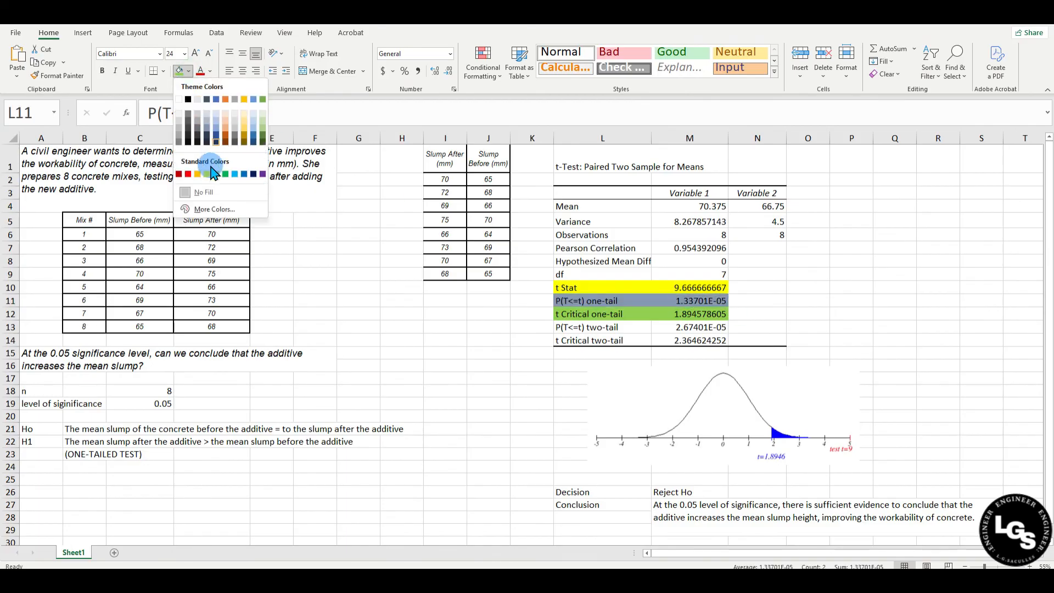
click(207, 173)
click(526, 341)
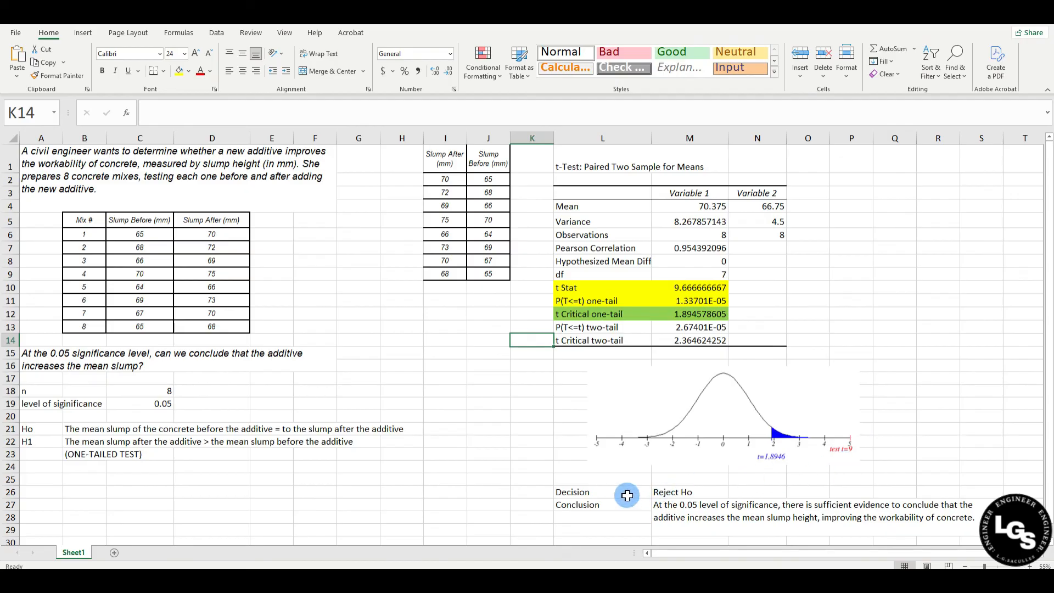
click(581, 492)
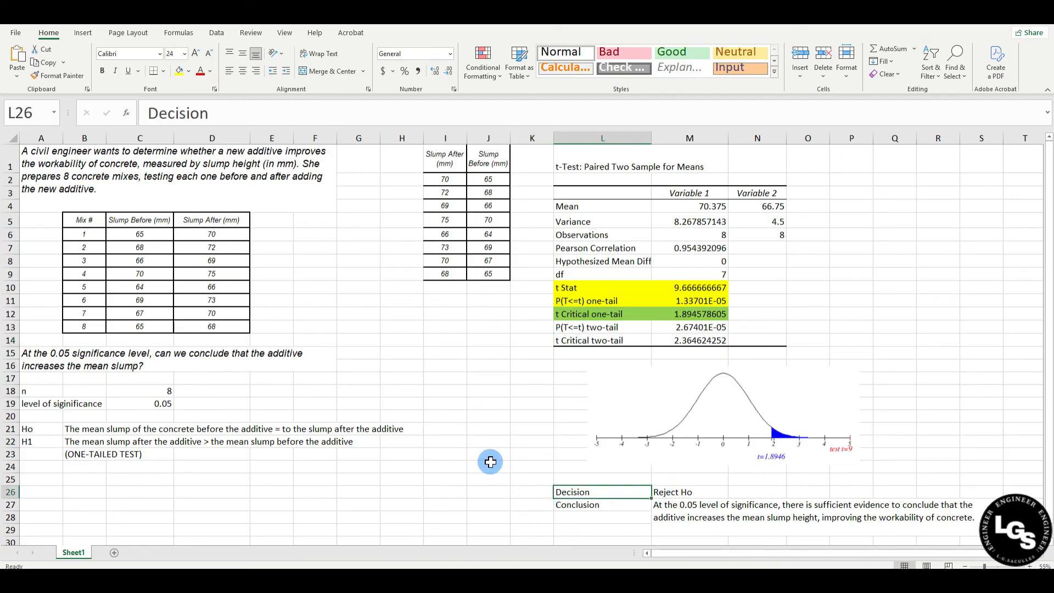